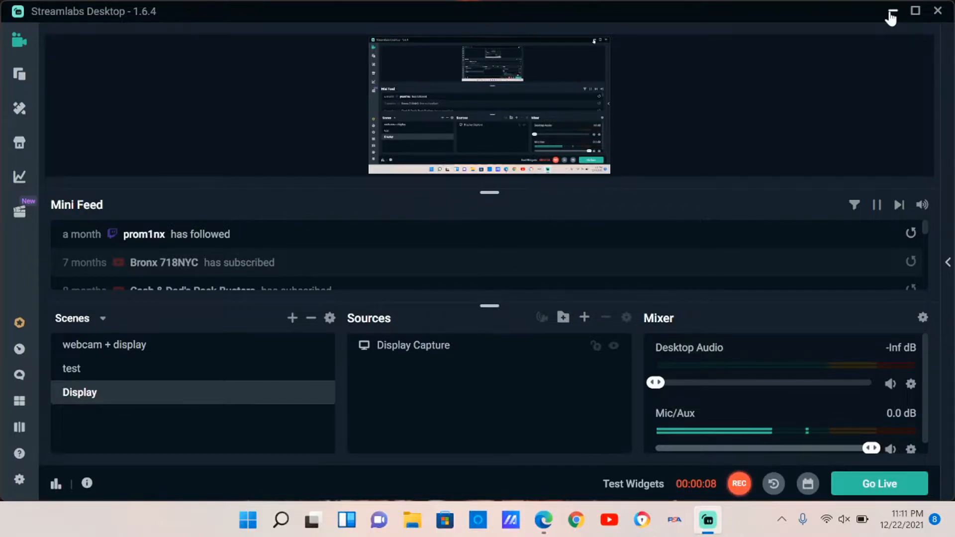
- Minimize the streaming app and open the test scan PDF from the desktop
{"action": "left_click", "coordinate": [891, 17]}
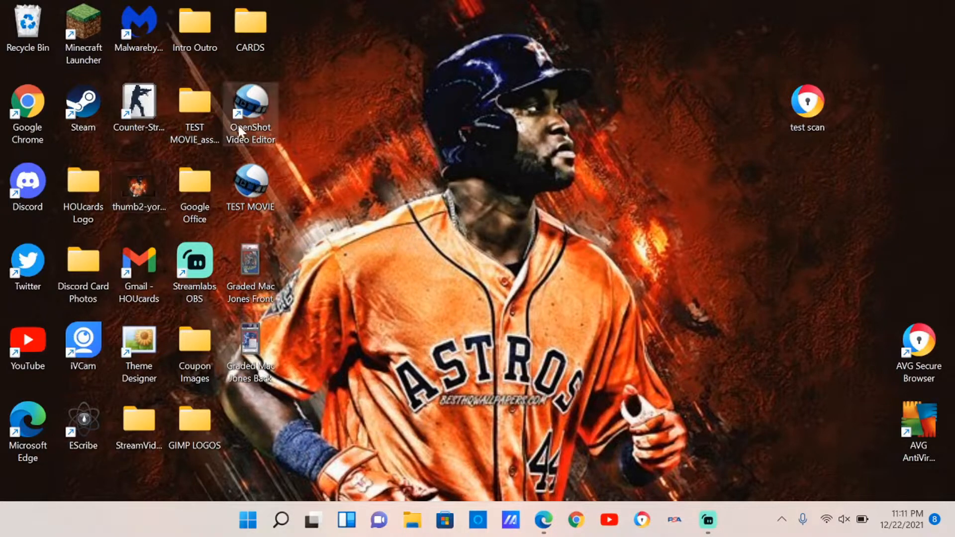
{"action": "left_click", "coordinate": [798, 116]}
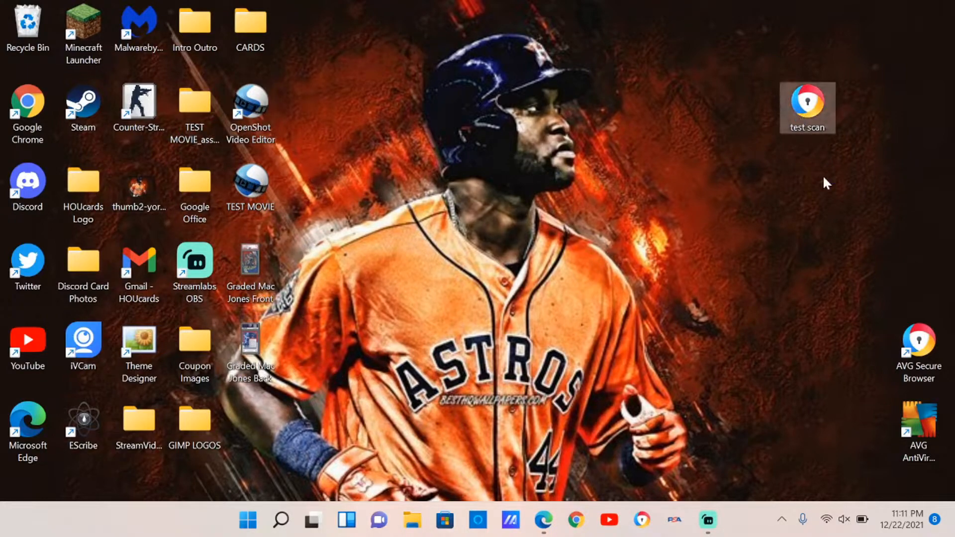
{"action": "key", "text": "Return"}
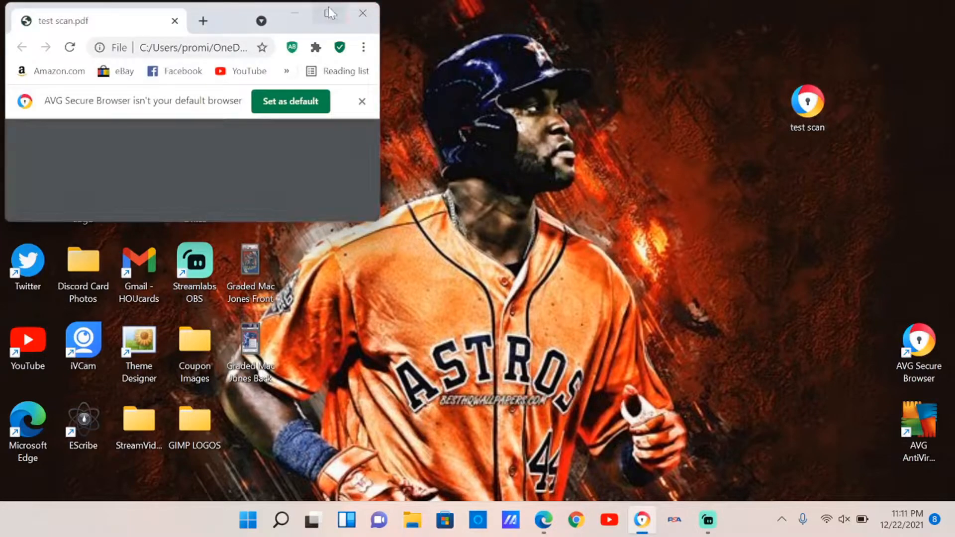
- Maximize the browser, look over the scanned football card in test scan.pdf, and close the browser
{"action": "left_click", "coordinate": [329, 14]}
{"action": "scroll", "coordinate": [774, 237], "scroll_direction": "down", "scroll_amount": 5}
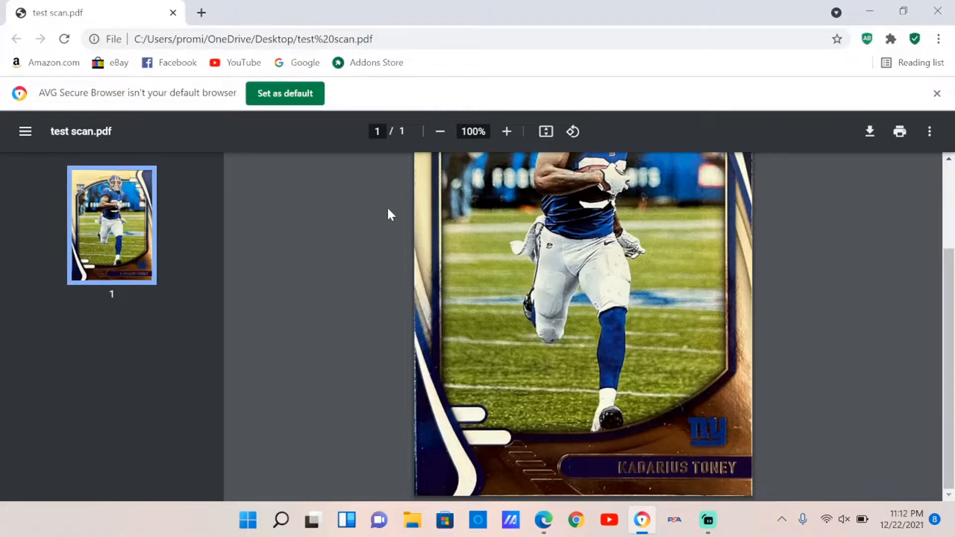
{"action": "scroll", "coordinate": [401, 213], "scroll_direction": "up", "scroll_amount": 3}
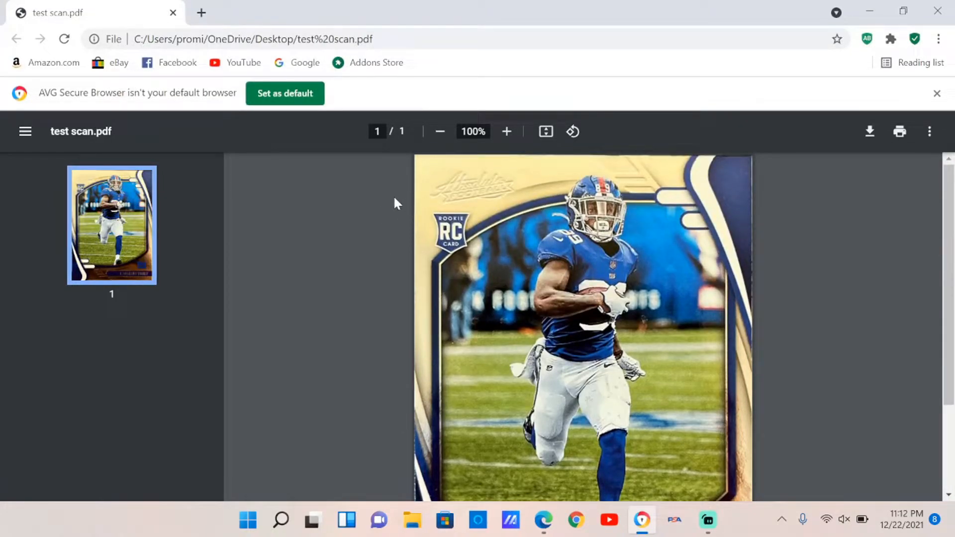
{"action": "scroll", "coordinate": [408, 204], "scroll_direction": "down", "scroll_amount": 3}
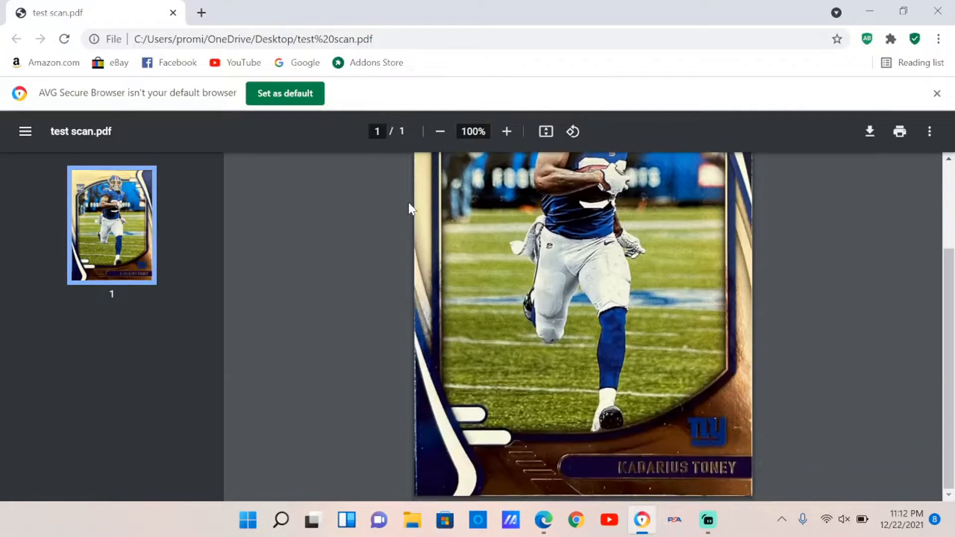
{"action": "scroll", "coordinate": [409, 204], "scroll_direction": "up", "scroll_amount": 3}
{"action": "scroll", "coordinate": [411, 211], "scroll_direction": "down", "scroll_amount": 3}
{"action": "scroll", "coordinate": [410, 213], "scroll_direction": "up", "scroll_amount": 3}
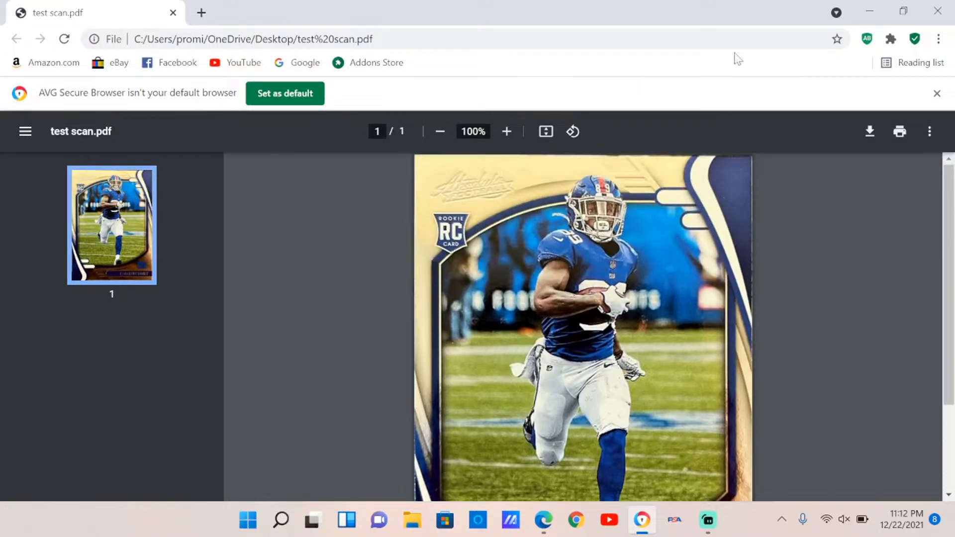
{"action": "left_click", "coordinate": [938, 11]}
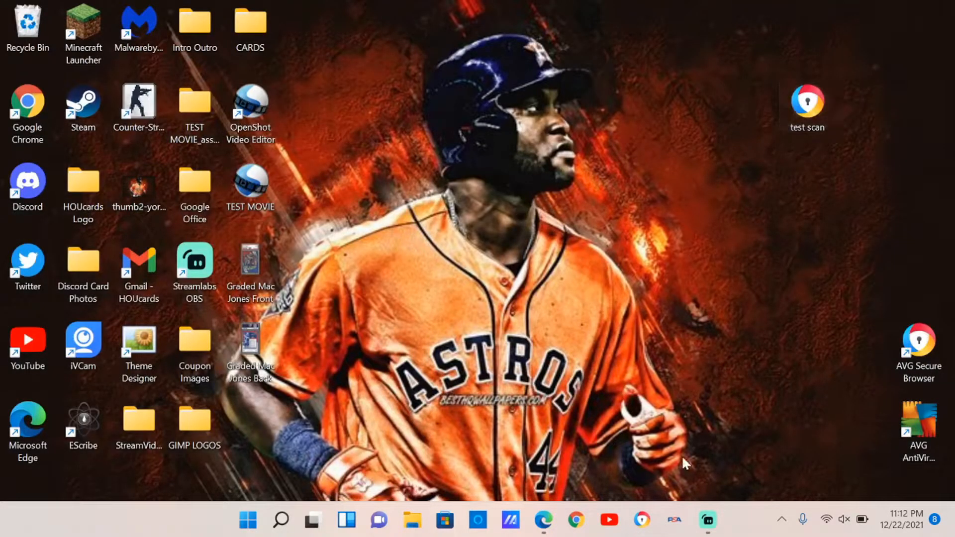
- Search for gimp and launch GIMP - Image Editor PRO
{"action": "left_click", "coordinate": [280, 519]}
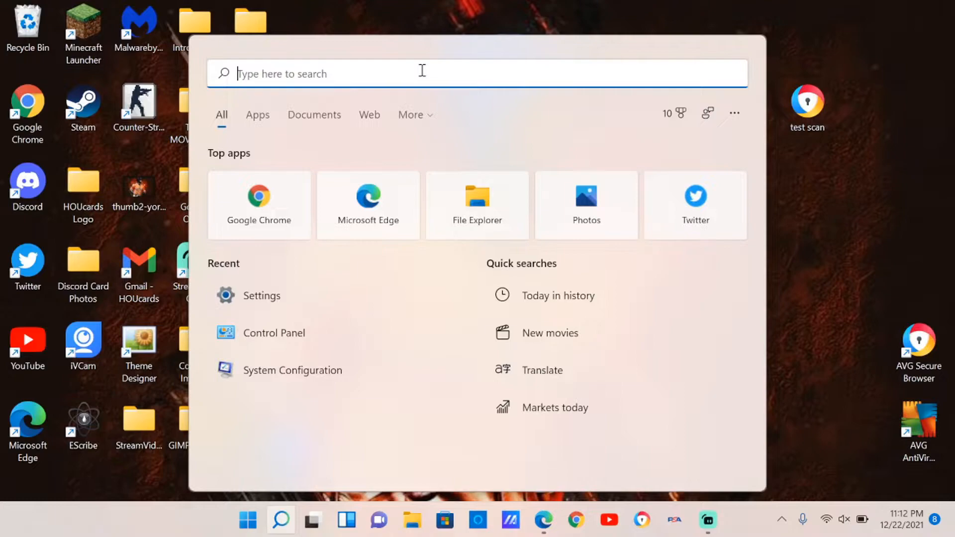
{"action": "type", "text": "gimp"}
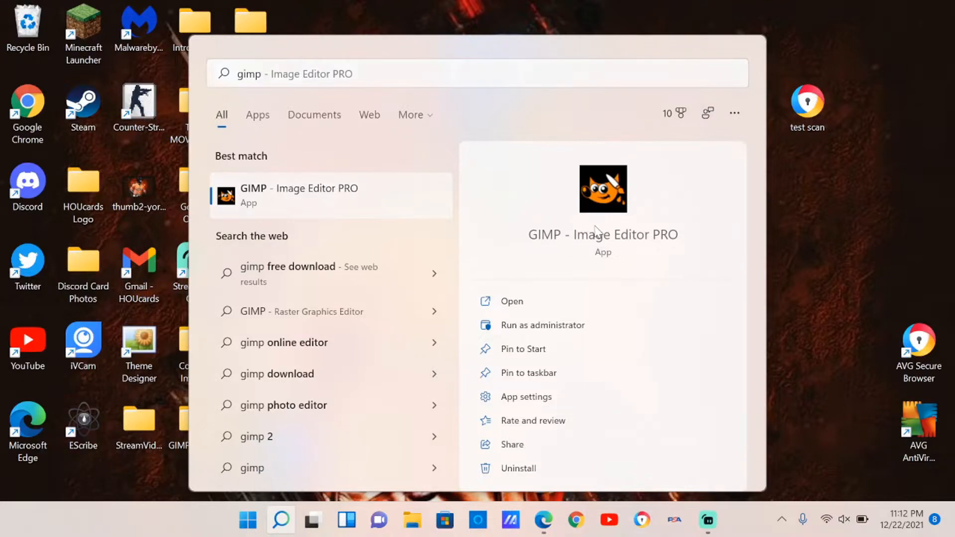
{"action": "left_click", "coordinate": [596, 230]}
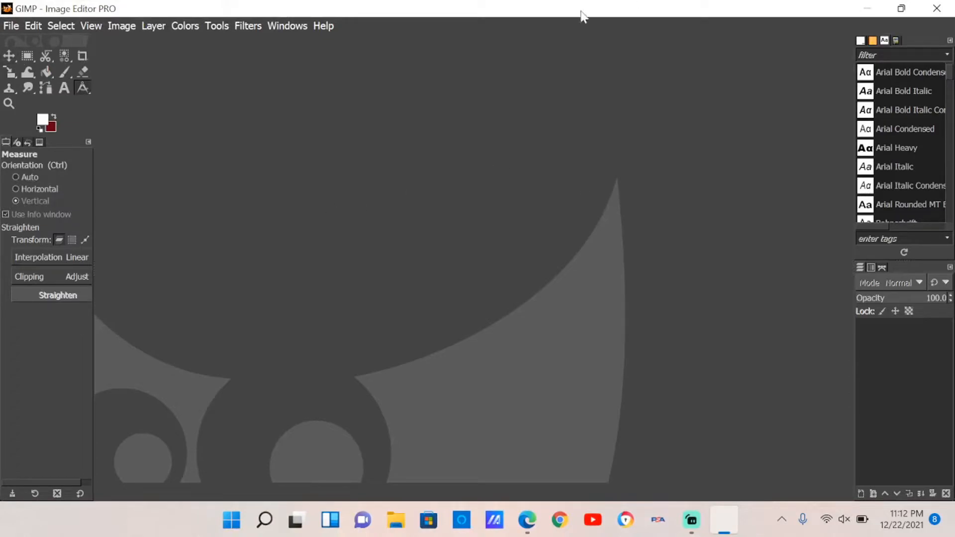
- Import test scan.pdf into GIMP and maximize the GIMP window
{"action": "left_click_drag", "start_coordinate": [578, 10], "coordinate": [917, 209]}
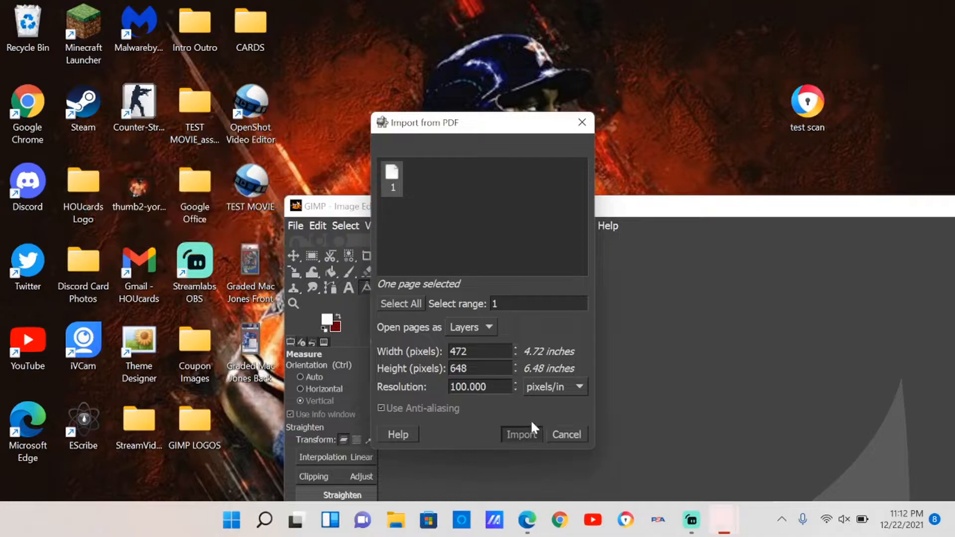
{"action": "left_click", "coordinate": [523, 433]}
{"action": "left_click_drag", "start_coordinate": [735, 205], "coordinate": [494, 8]}
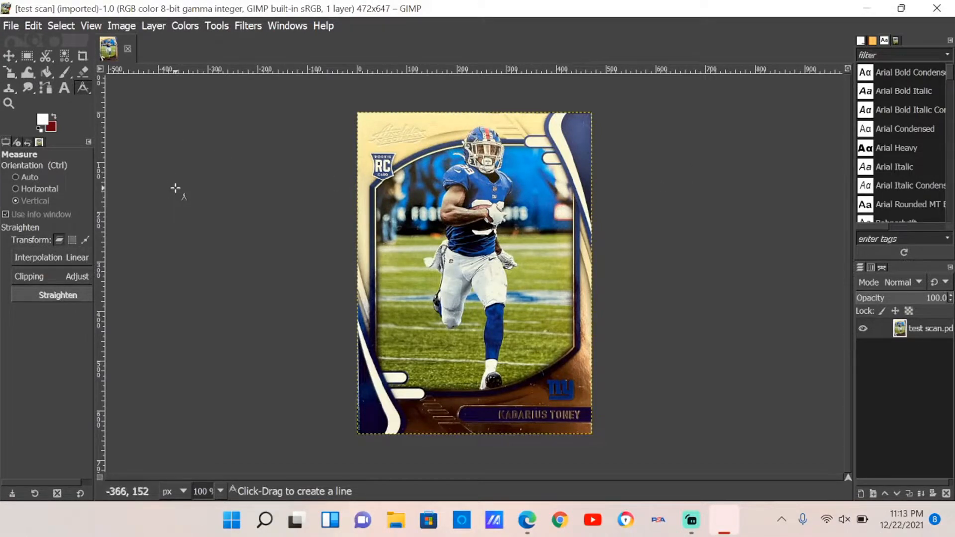
- Zoom in and out to inspect the imported card scan
{"action": "scroll", "coordinate": [286, 314], "scroll_direction": "up", "scroll_amount": 1}
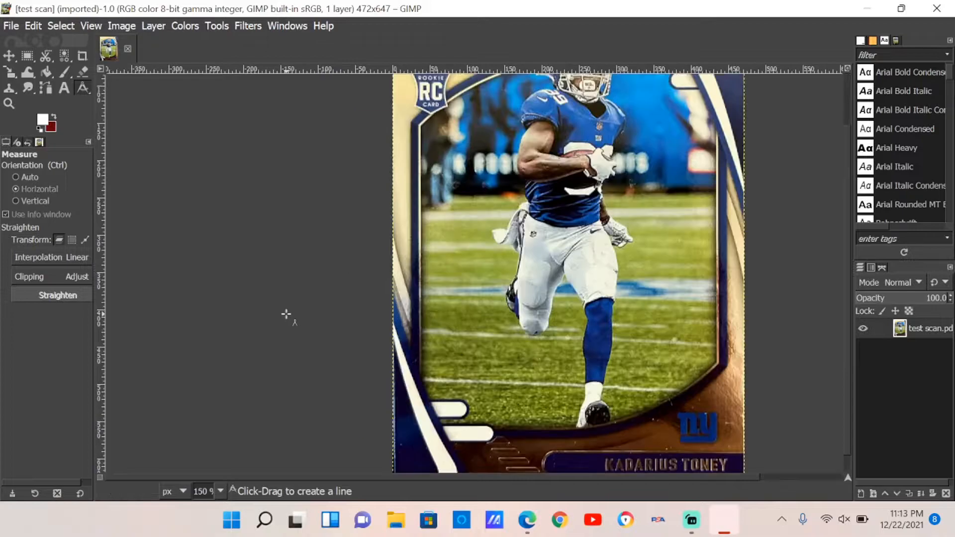
{"action": "scroll", "coordinate": [286, 314], "scroll_direction": "up", "scroll_amount": 2}
{"action": "scroll", "coordinate": [285, 314], "scroll_direction": "down", "scroll_amount": 4}
{"action": "scroll", "coordinate": [287, 315], "scroll_direction": "up", "scroll_amount": 2}
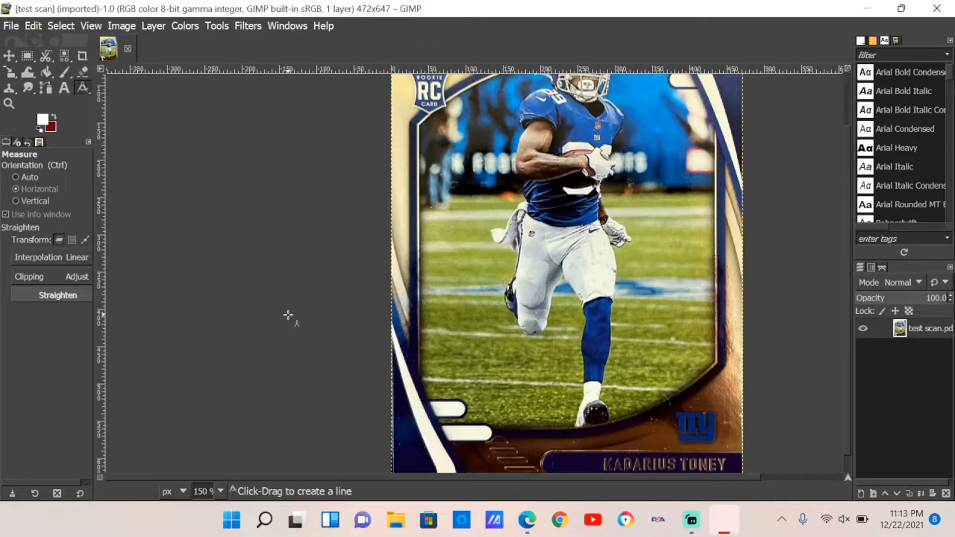
{"action": "scroll", "coordinate": [288, 314], "scroll_direction": "down", "scroll_amount": 2}
{"action": "scroll", "coordinate": [290, 318], "scroll_direction": "up", "scroll_amount": 6}
{"action": "scroll", "coordinate": [290, 318], "scroll_direction": "down", "scroll_amount": 5}
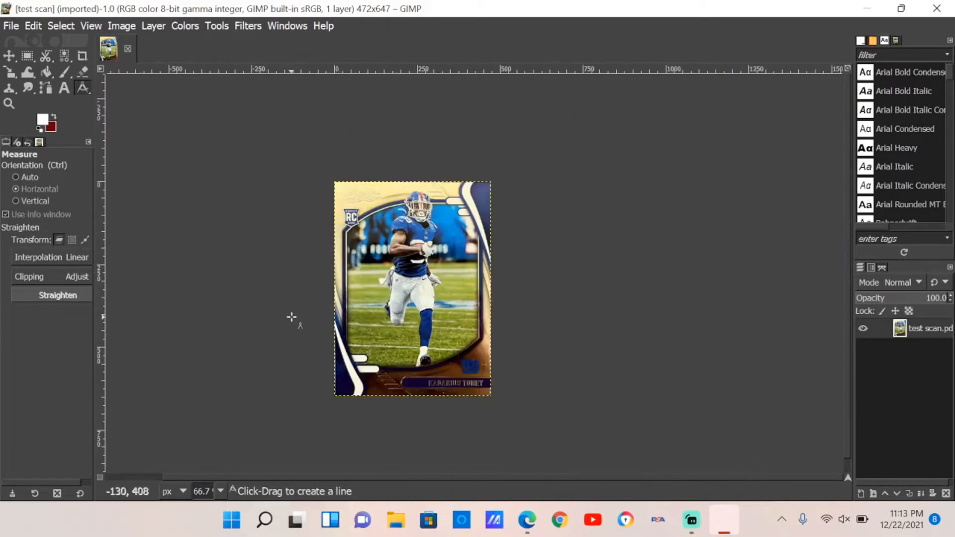
{"action": "scroll", "coordinate": [293, 316], "scroll_direction": "up", "scroll_amount": 14}
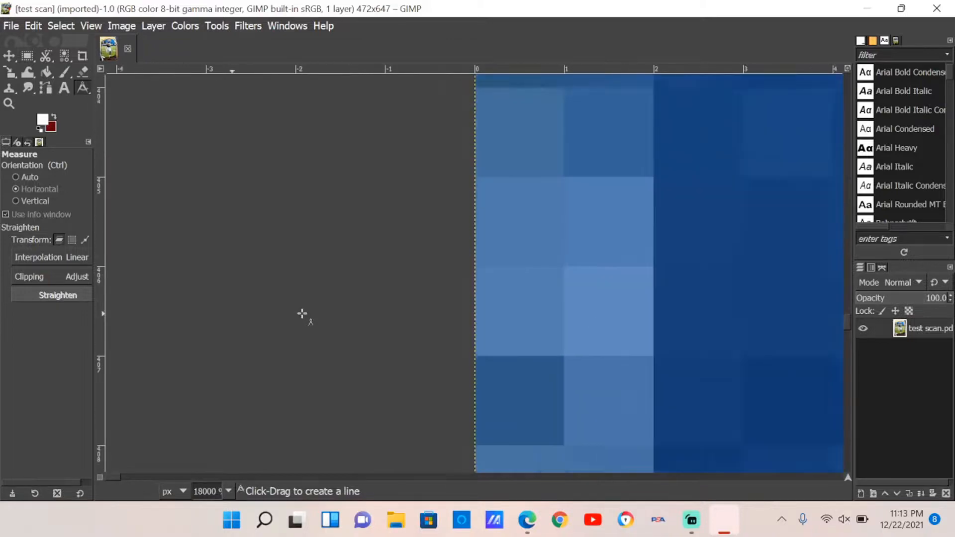
{"action": "scroll", "coordinate": [301, 314], "scroll_direction": "up", "scroll_amount": 1}
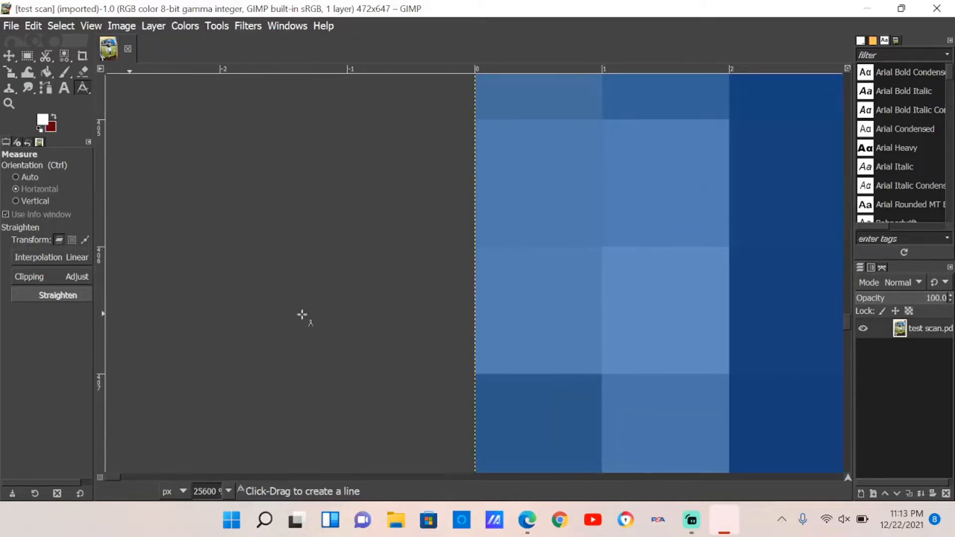
{"action": "scroll", "coordinate": [303, 314], "scroll_direction": "down", "scroll_amount": 3}
{"action": "scroll", "coordinate": [304, 314], "scroll_direction": "down", "scroll_amount": 11}
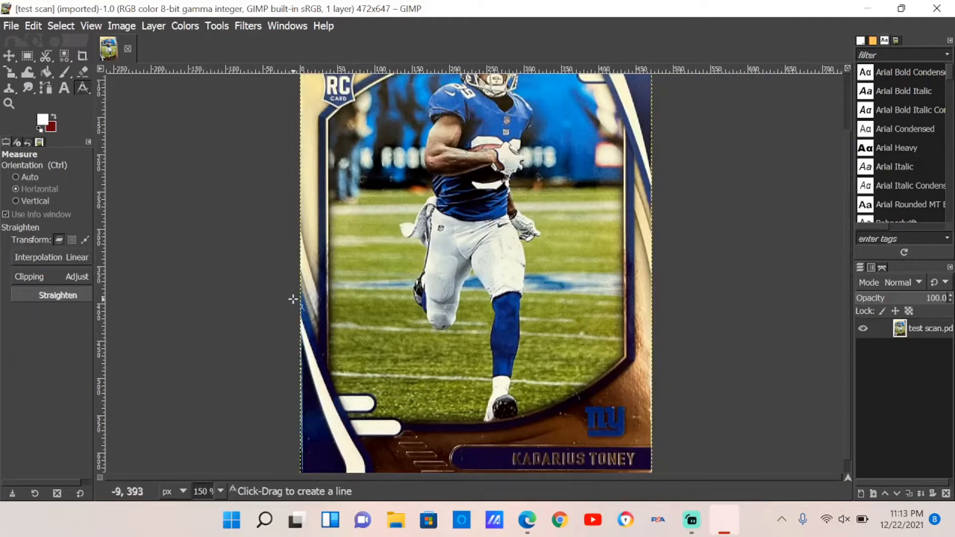
- Zoom into the card's left edge and, with Horizontal orientation, measure the cream border from the card edge to the blue stripe
{"action": "key", "text": "ctrl"}
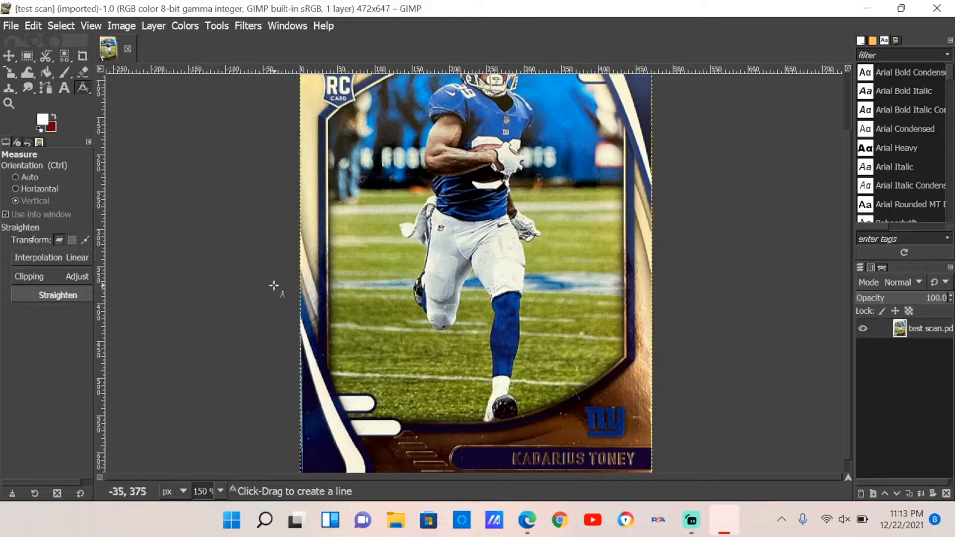
{"action": "scroll", "coordinate": [317, 294], "scroll_direction": "up", "scroll_amount": 2}
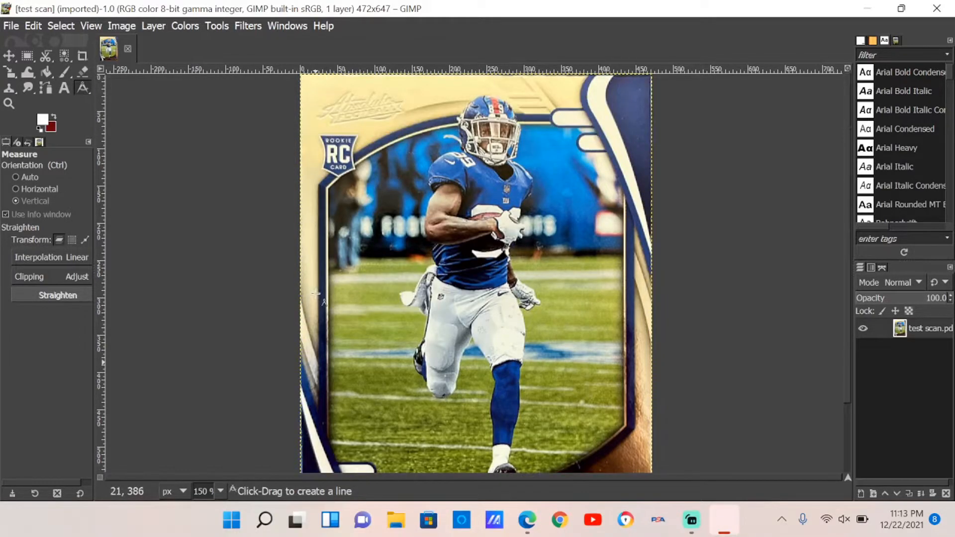
{"action": "scroll", "coordinate": [518, 172], "scroll_direction": "down", "scroll_amount": 2}
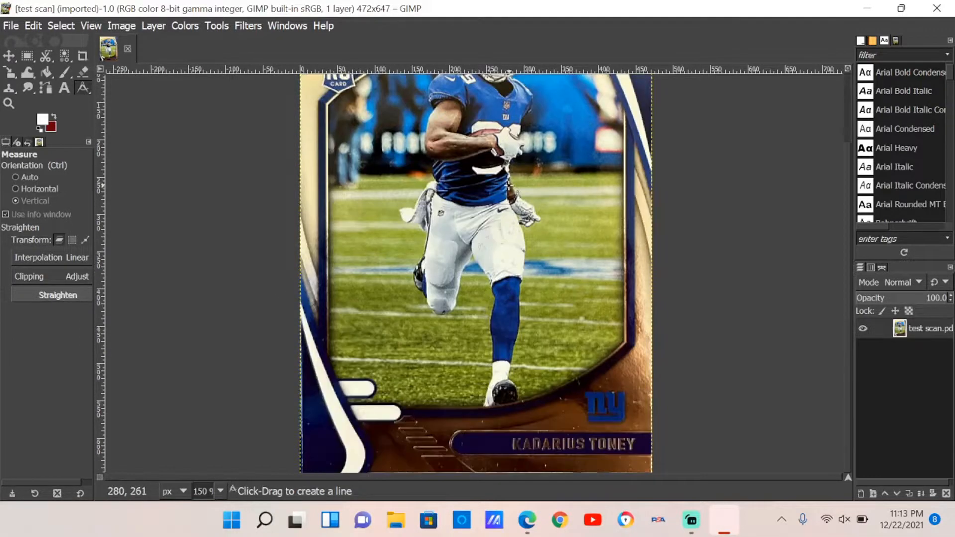
{"action": "scroll", "coordinate": [513, 200], "scroll_direction": "up", "scroll_amount": 2}
{"action": "scroll", "coordinate": [502, 177], "scroll_direction": "down", "scroll_amount": 2}
{"action": "key", "text": "ctrl"}
{"action": "scroll", "coordinate": [322, 206], "scroll_direction": "up", "scroll_amount": 4}
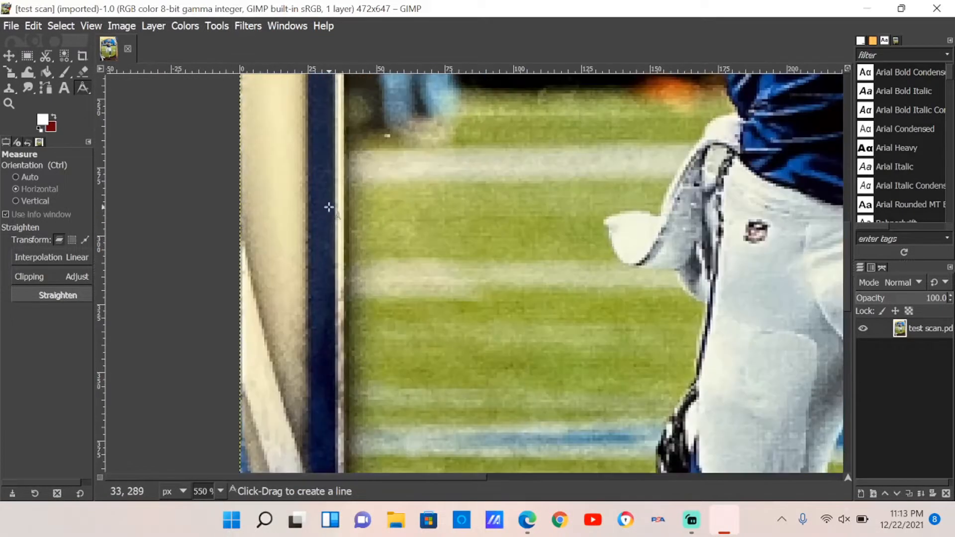
{"action": "key", "text": "ctrl"}
{"action": "scroll", "coordinate": [324, 205], "scroll_direction": "up", "scroll_amount": 1}
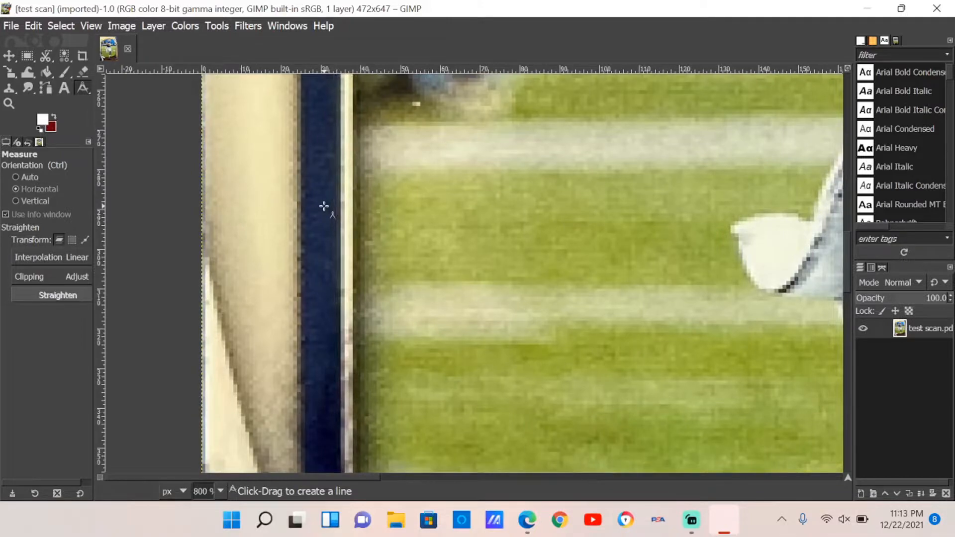
{"action": "key", "text": "ctrl"}
{"action": "scroll", "coordinate": [237, 156], "scroll_direction": "up", "scroll_amount": 1}
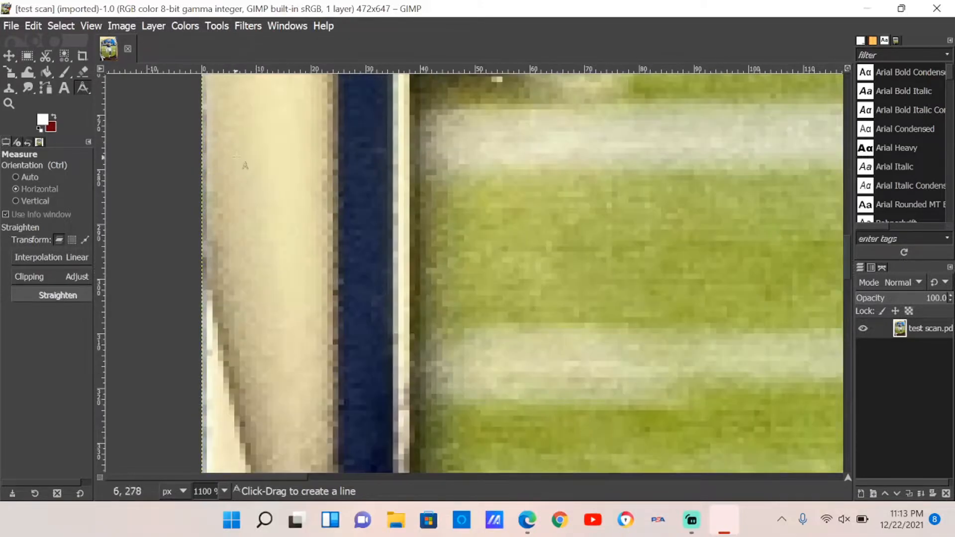
{"action": "key", "text": "ctrl"}
{"action": "scroll", "coordinate": [225, 198], "scroll_direction": "up", "scroll_amount": 2}
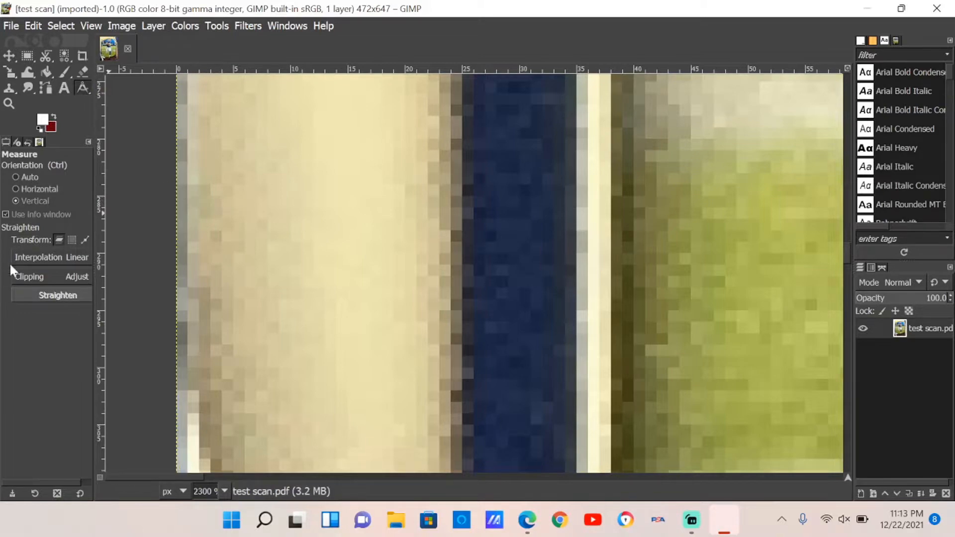
{"action": "left_click", "coordinate": [30, 190]}
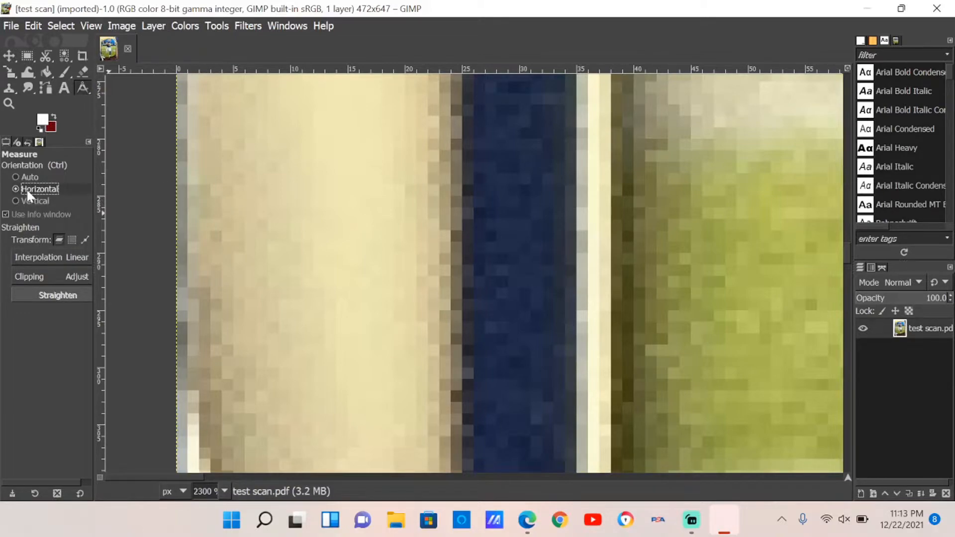
{"action": "scroll", "coordinate": [175, 186], "scroll_direction": "up", "scroll_amount": 1}
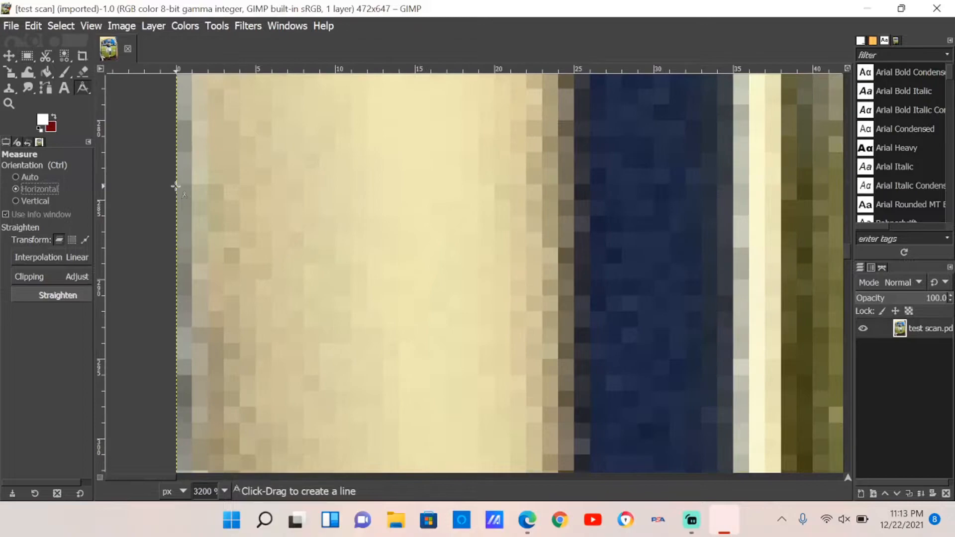
{"action": "scroll", "coordinate": [176, 187], "scroll_direction": "down", "scroll_amount": 8}
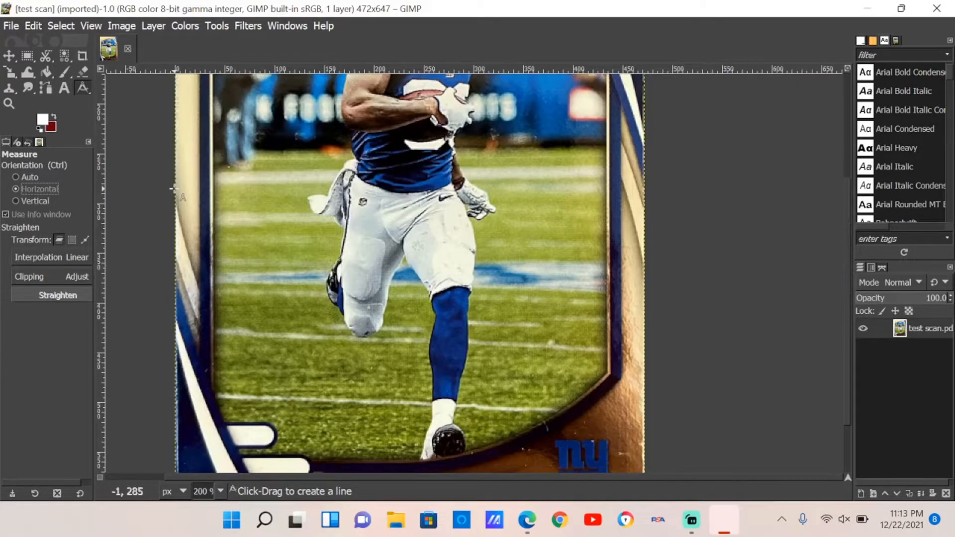
{"action": "scroll", "coordinate": [173, 188], "scroll_direction": "up", "scroll_amount": 8}
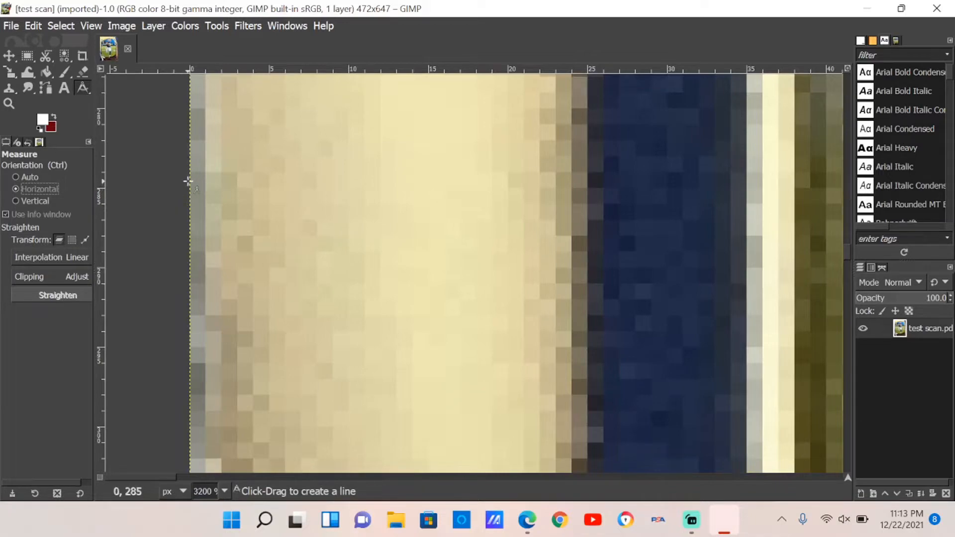
{"action": "left_click_drag", "start_coordinate": [188, 188], "coordinate": [587, 194]}
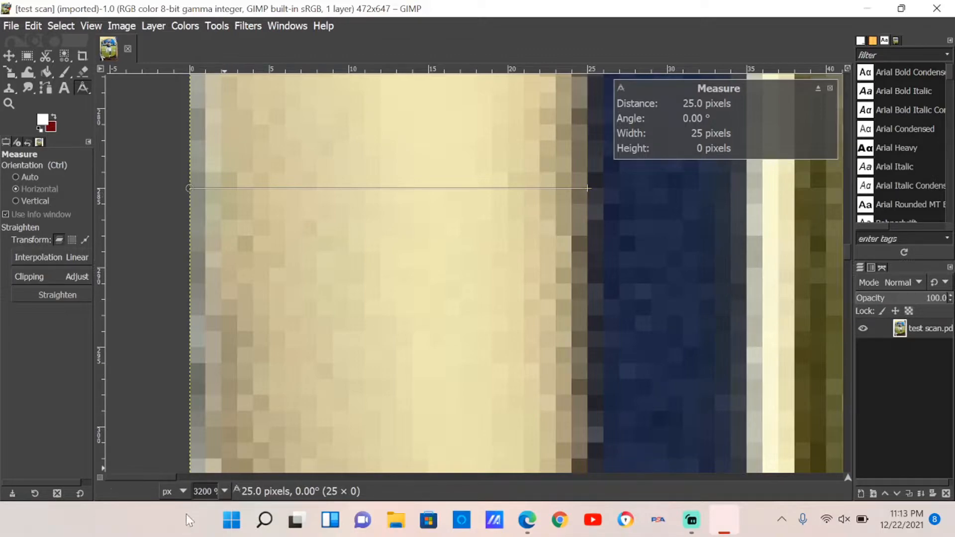
- Switch the measurement units to millimeters and zoom back out on the card
{"action": "left_click", "coordinate": [183, 492]}
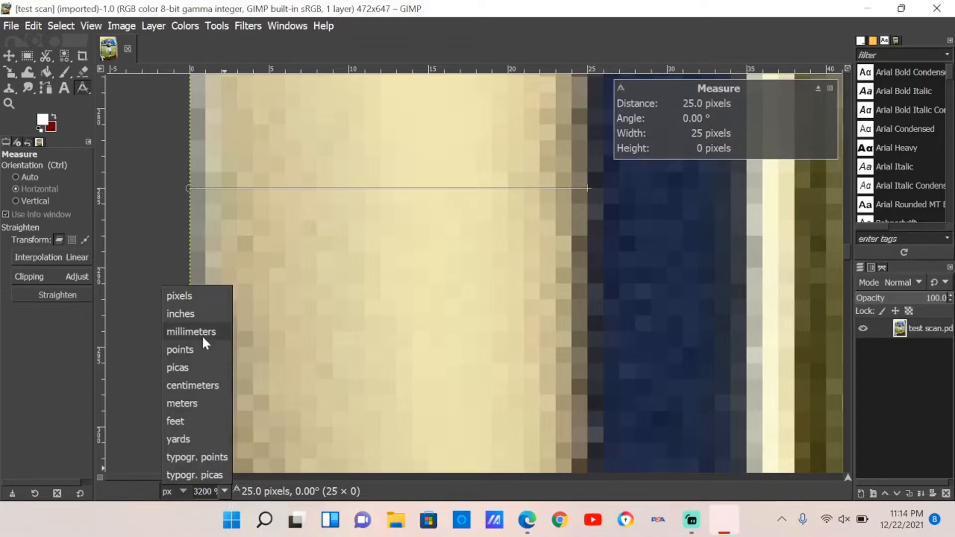
{"action": "left_click", "coordinate": [204, 332]}
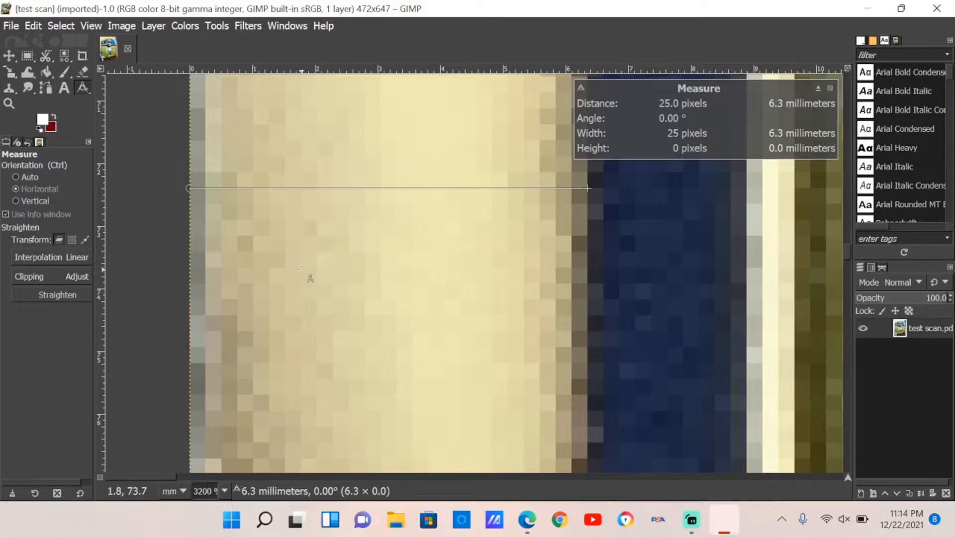
{"action": "scroll", "coordinate": [299, 277], "scroll_direction": "down", "scroll_amount": 2, "text": "ctrl"}
{"action": "scroll", "coordinate": [297, 277], "scroll_direction": "down", "scroll_amount": 1, "text": "ctrl"}
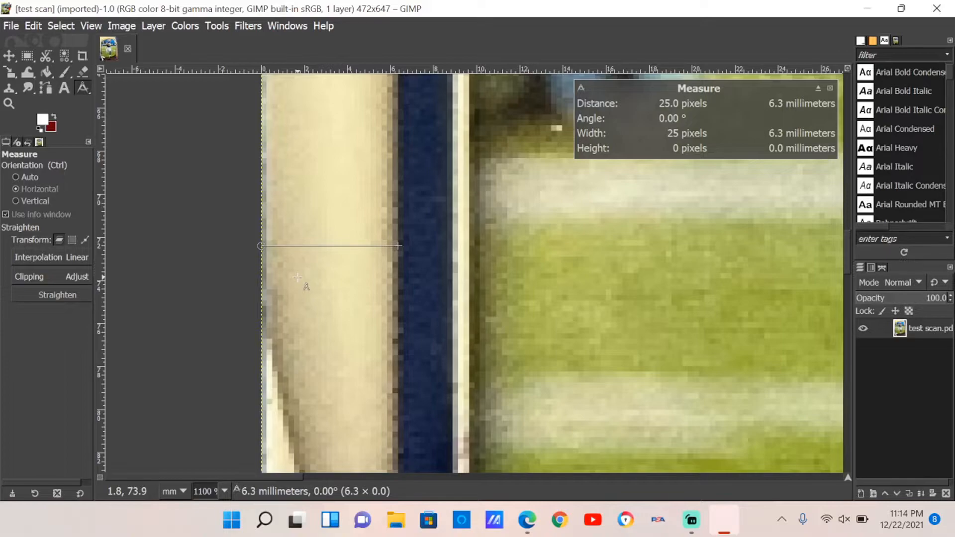
{"action": "scroll", "coordinate": [297, 277], "scroll_direction": "down", "scroll_amount": 7, "text": "ctrl"}
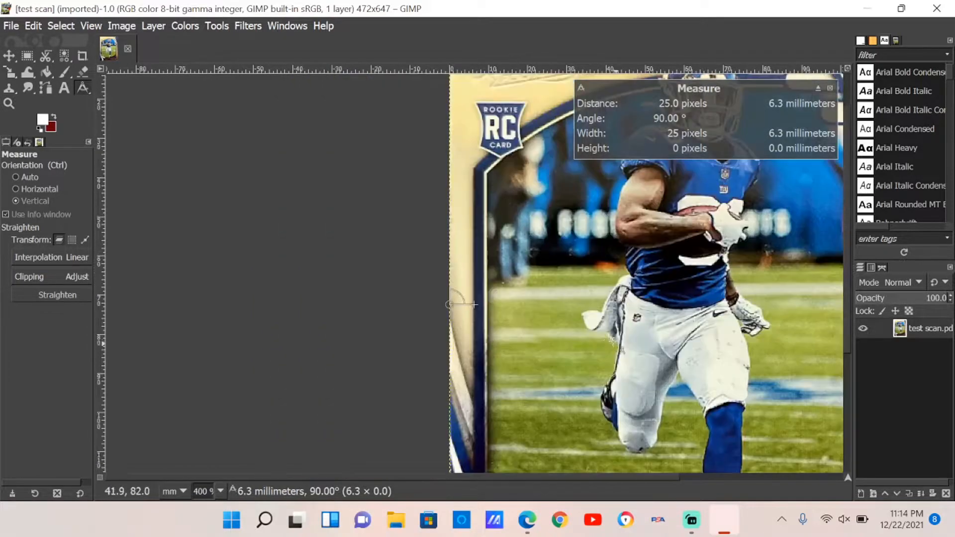
- Pan to the card's right edge, zoom in, and with Horizontal orientation measure the right cream border from the card edge to the blue stripe
{"action": "left_click_drag", "start_coordinate": [499, 478], "coordinate": [646, 494]}
{"action": "scroll", "coordinate": [641, 371], "scroll_direction": "up", "scroll_amount": 5, "text": "ctrl"}
{"action": "scroll", "coordinate": [618, 361], "scroll_direction": "up", "scroll_amount": 3, "text": "ctrl"}
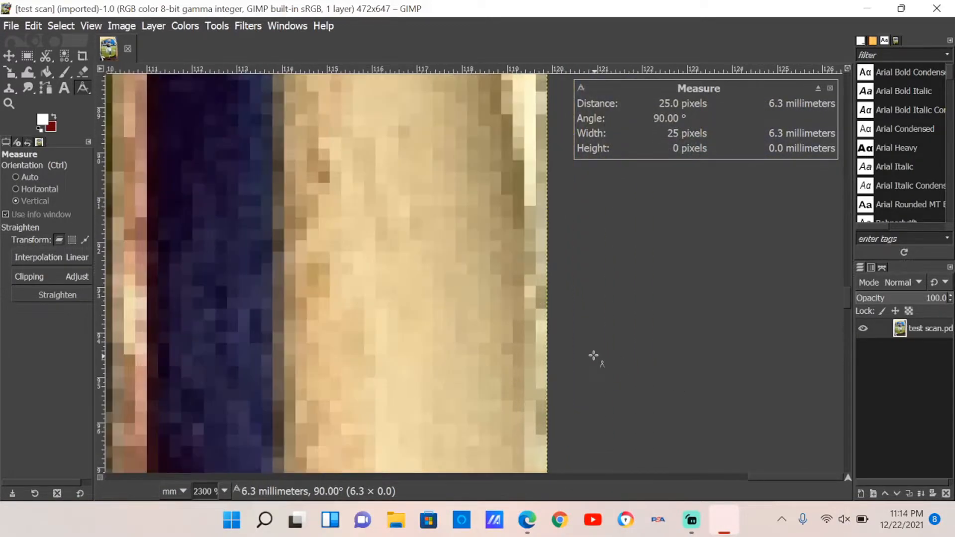
{"action": "scroll", "coordinate": [774, 473], "scroll_direction": "left", "scroll_amount": 5}
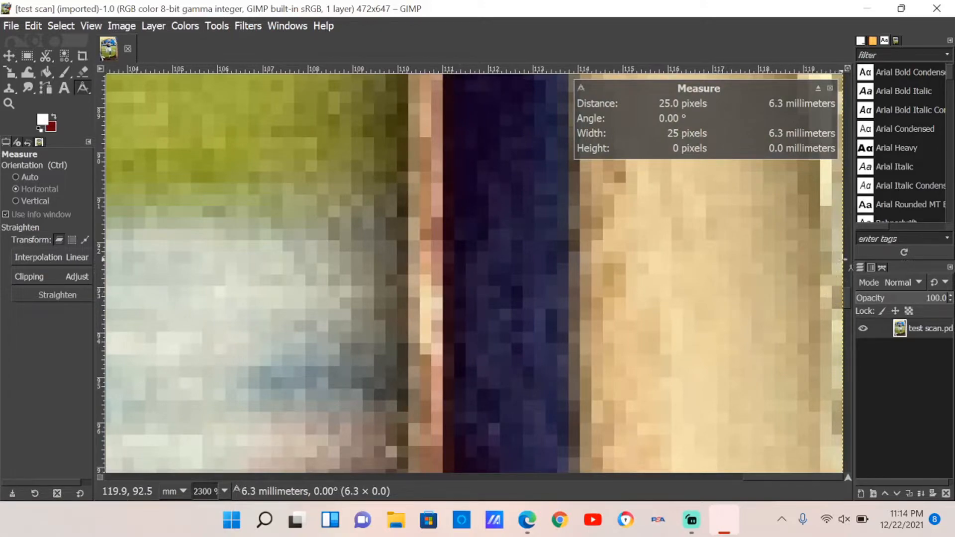
{"action": "left_click_drag", "start_coordinate": [842, 260], "coordinate": [573, 266]}
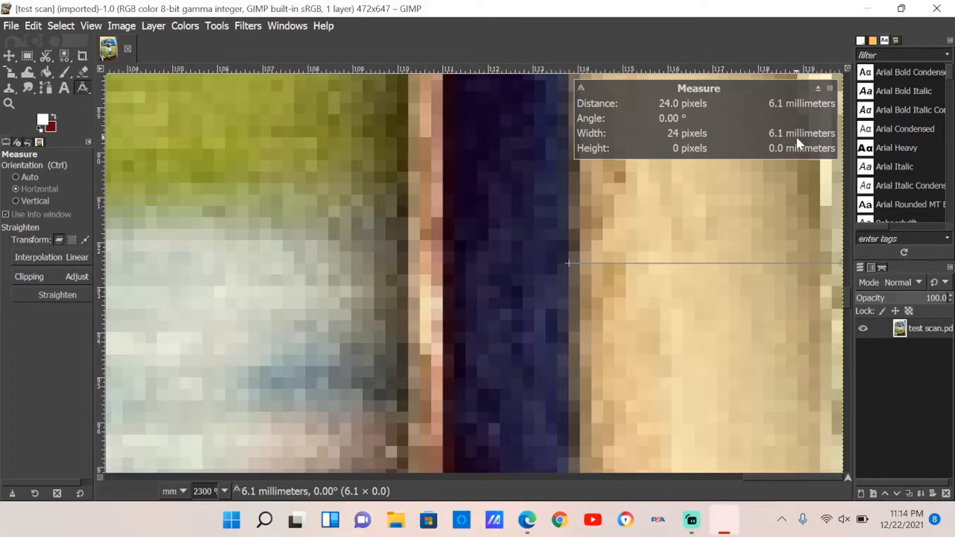
- Zoom into the card's top edge and, with Vertical orientation, measure the top border from the card edge down to the blue stripe
{"action": "scroll", "coordinate": [486, 299], "scroll_direction": "down", "scroll_amount": 9}
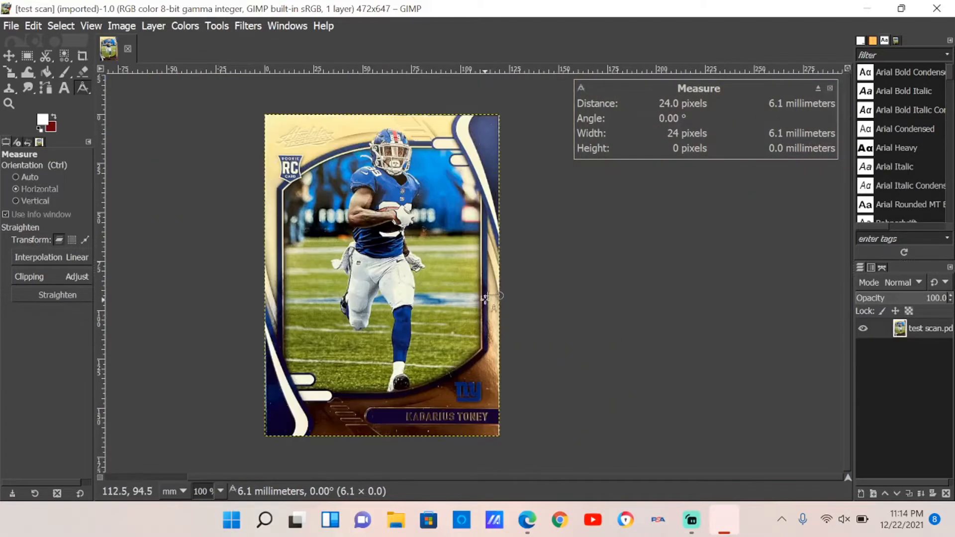
{"action": "left_click", "coordinate": [471, 477]}
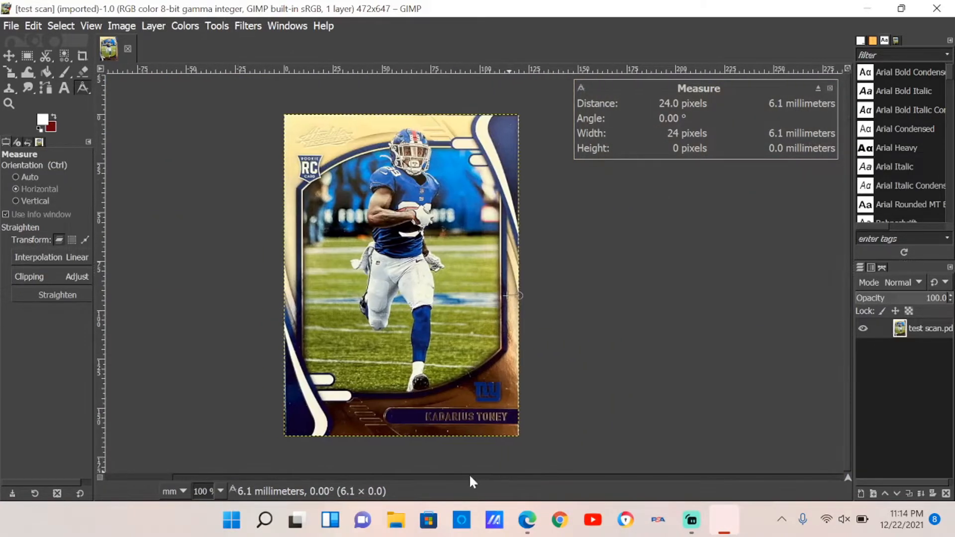
{"action": "left_click_drag", "start_coordinate": [470, 477], "coordinate": [458, 476]}
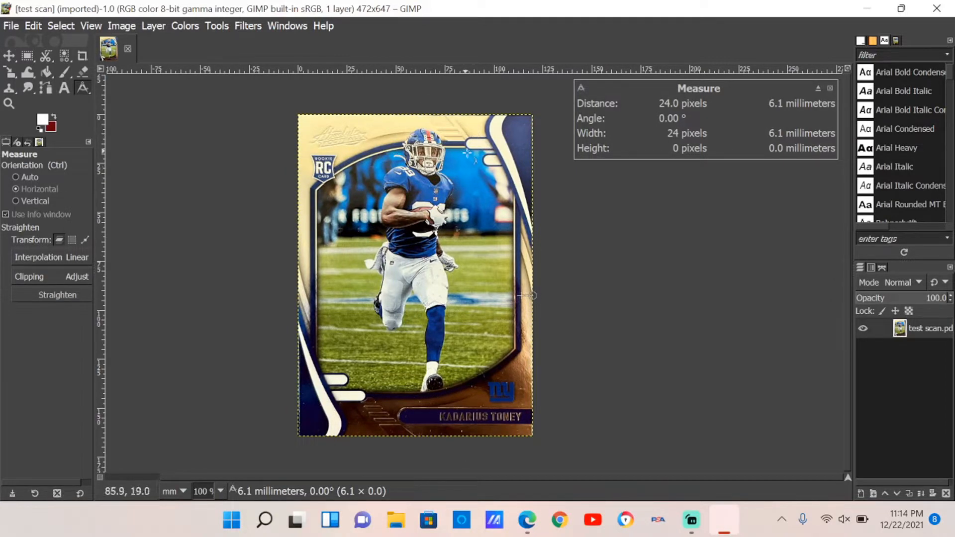
{"action": "scroll", "coordinate": [453, 141], "scroll_direction": "up", "scroll_amount": 4, "text": "ctrl"}
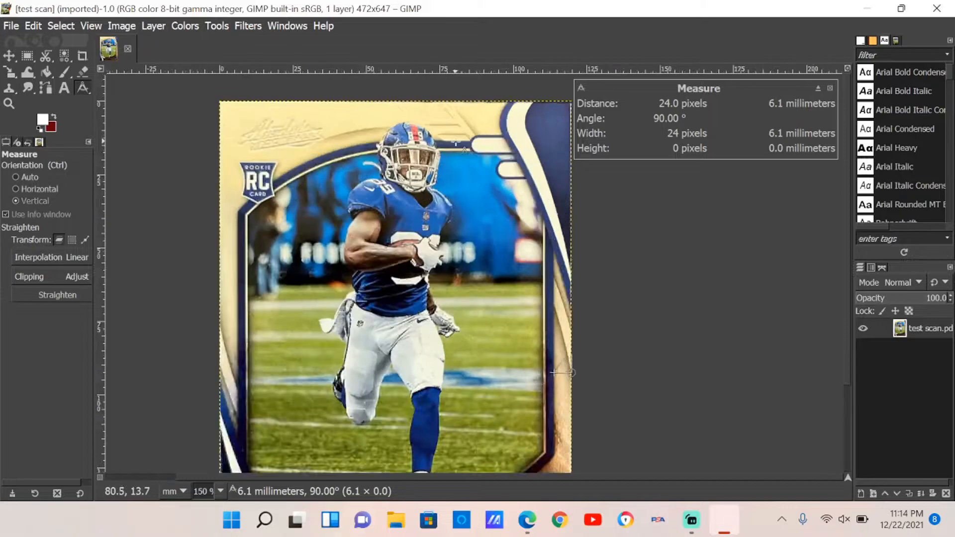
{"action": "scroll", "coordinate": [455, 143], "scroll_direction": "up", "scroll_amount": 1}
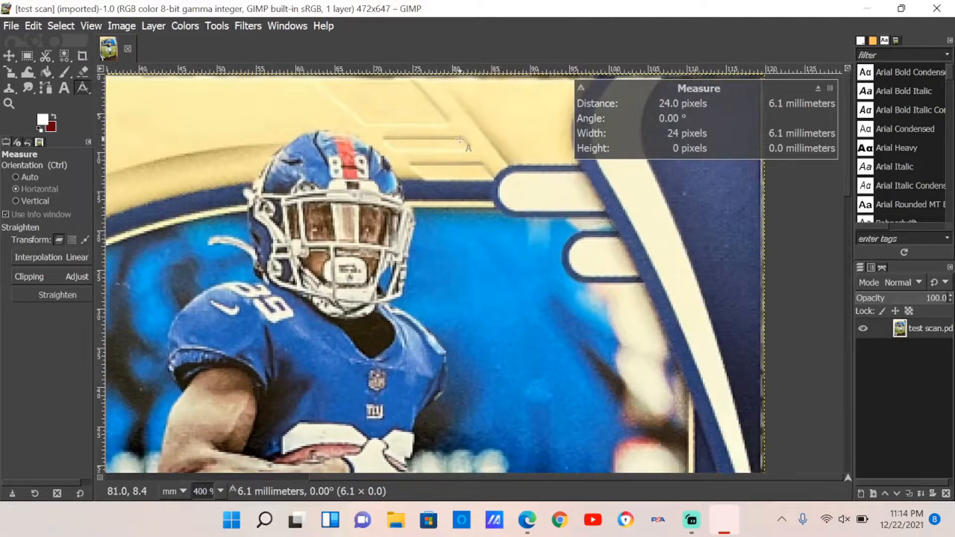
{"action": "scroll", "coordinate": [455, 142], "scroll_direction": "up", "scroll_amount": 3}
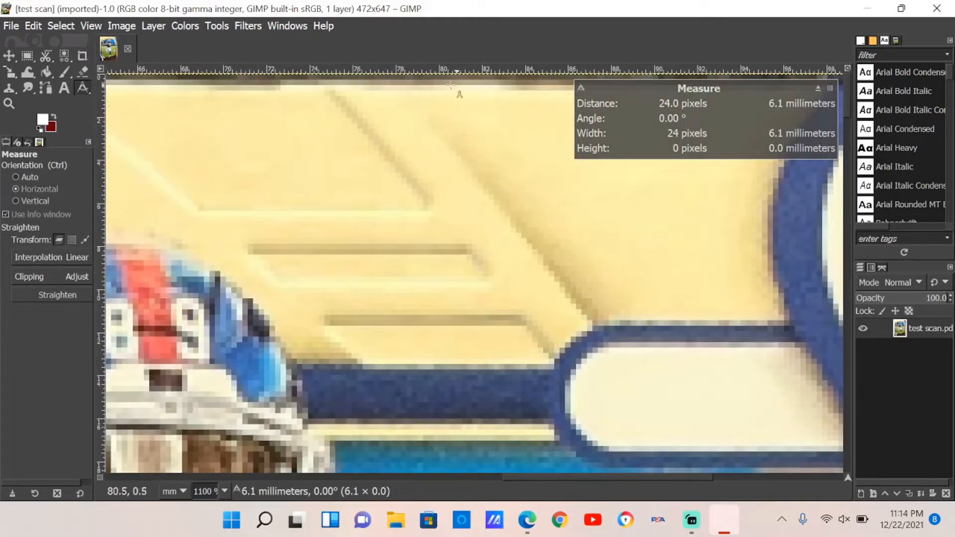
{"action": "left_click_drag", "start_coordinate": [450, 76], "coordinate": [450, 119]}
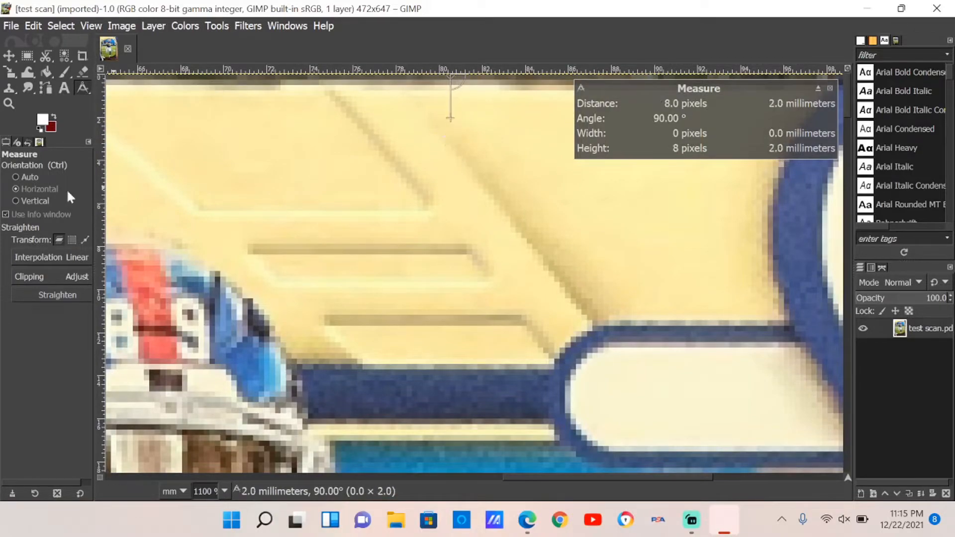
{"action": "left_click", "coordinate": [35, 200]}
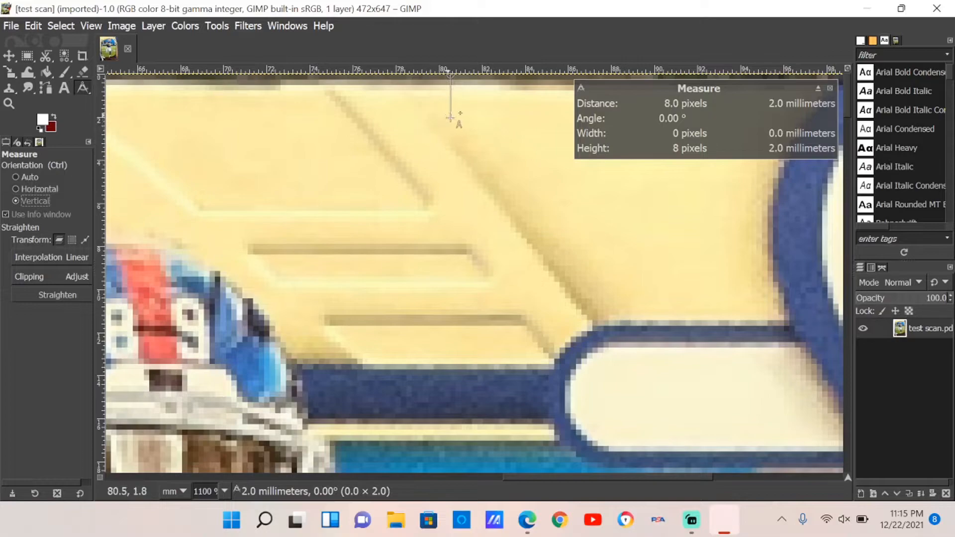
{"action": "left_click_drag", "start_coordinate": [450, 119], "coordinate": [451, 366]}
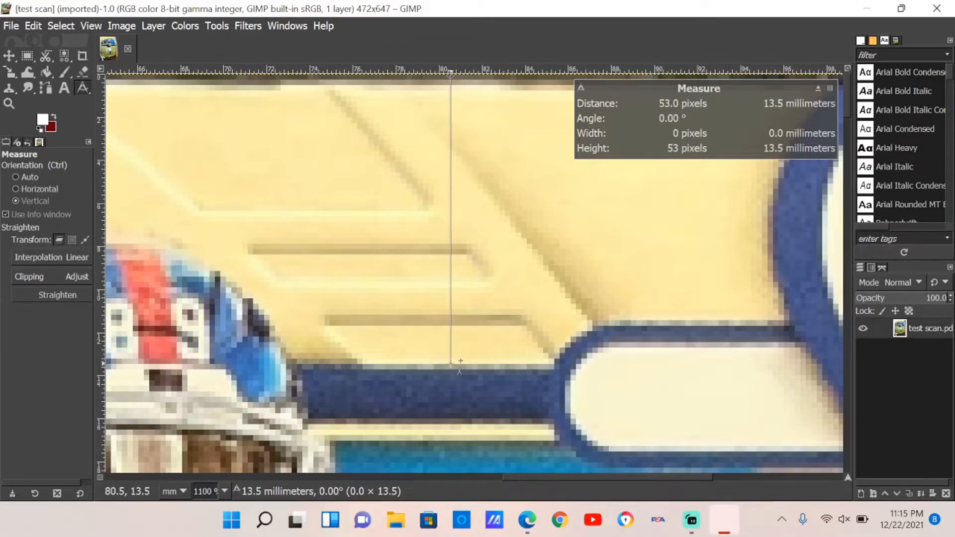
{"action": "scroll", "coordinate": [452, 366], "scroll_direction": "up", "scroll_amount": 2}
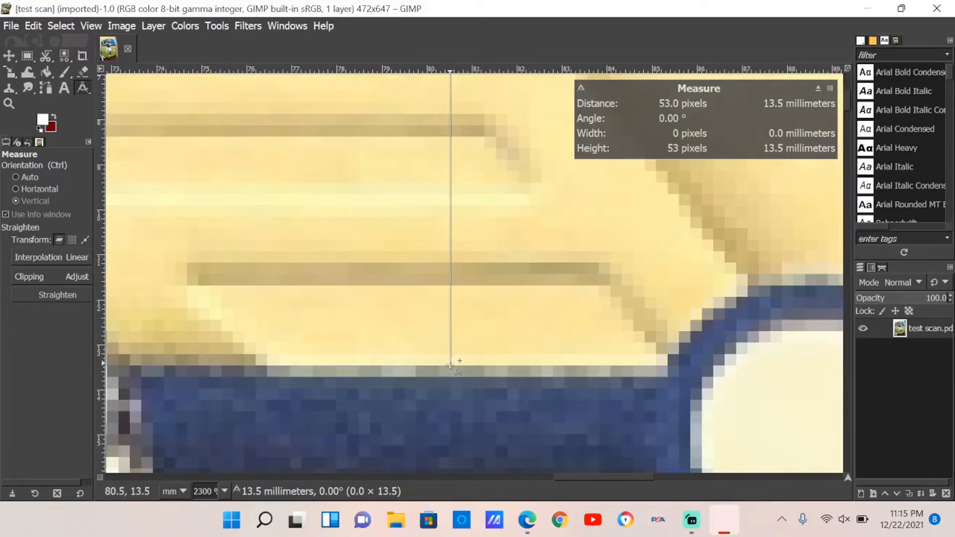
{"action": "scroll", "coordinate": [450, 366], "scroll_direction": "down", "scroll_amount": 2}
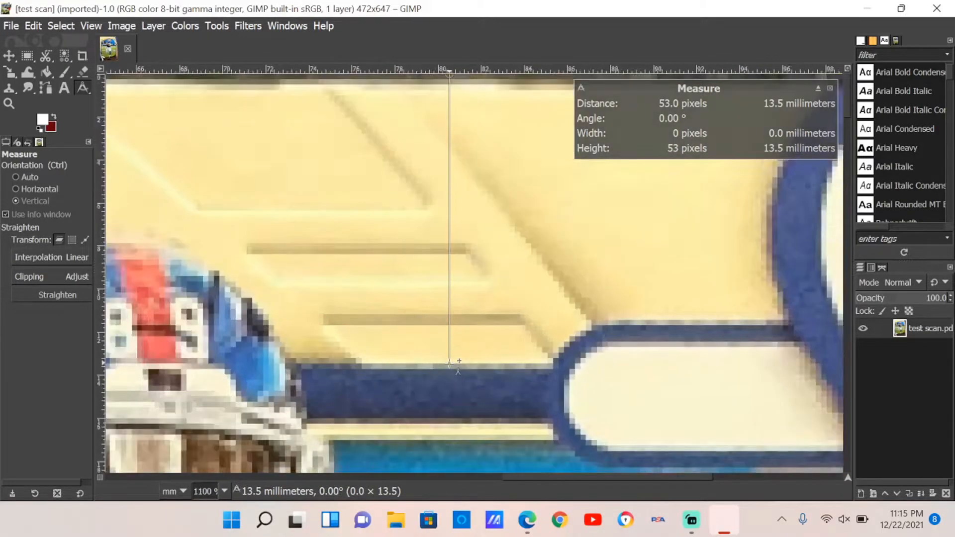
{"action": "scroll", "coordinate": [458, 365], "scroll_direction": "up", "scroll_amount": 1}
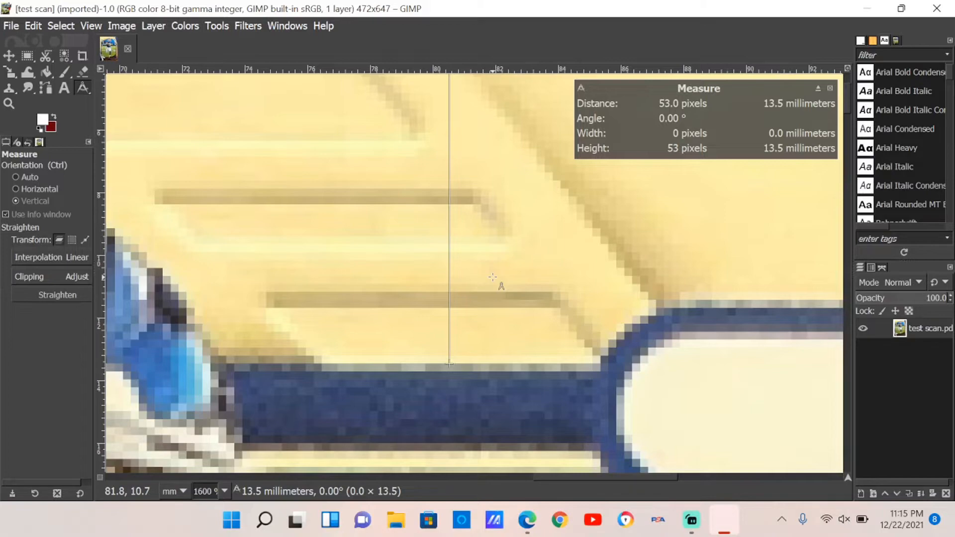
{"action": "scroll", "coordinate": [493, 277], "scroll_direction": "down", "scroll_amount": 5}
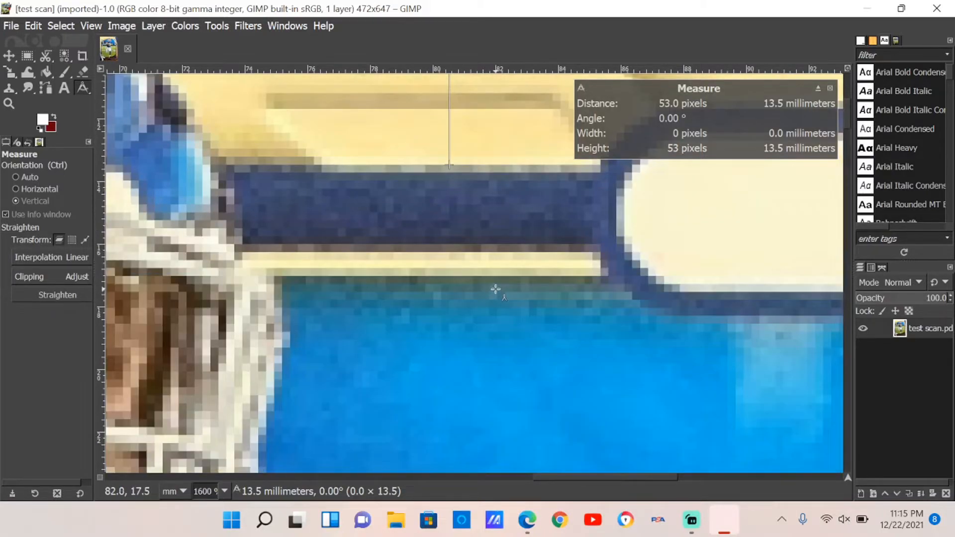
- Zoom out, pan to the card's bottom edge, and measure the bottom border vertically from the card edge up to the blue stripe
{"action": "scroll", "coordinate": [487, 281], "scroll_direction": "down", "scroll_amount": 8}
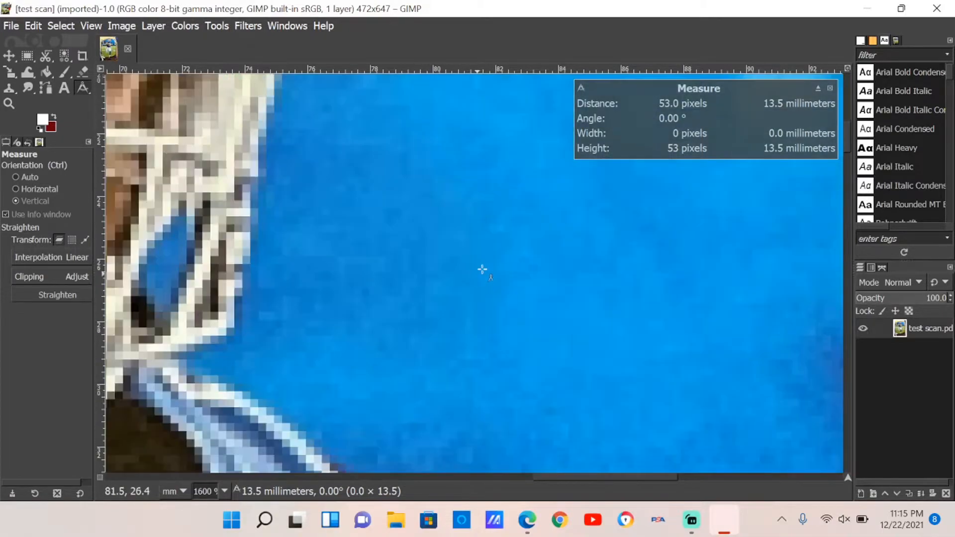
{"action": "key", "text": "ctrl"}
{"action": "scroll", "coordinate": [481, 277], "scroll_direction": "down", "scroll_amount": 7}
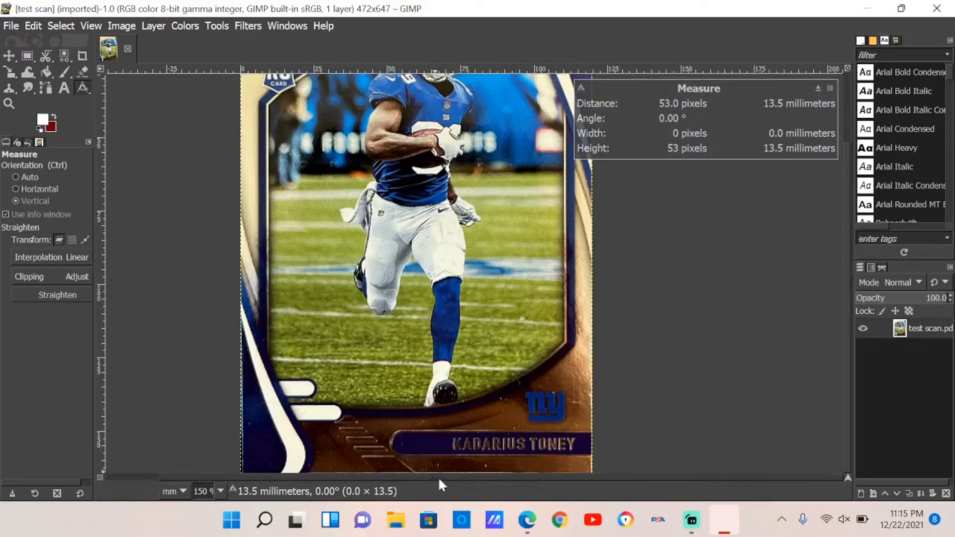
{"action": "left_click_drag", "start_coordinate": [439, 478], "coordinate": [390, 468]}
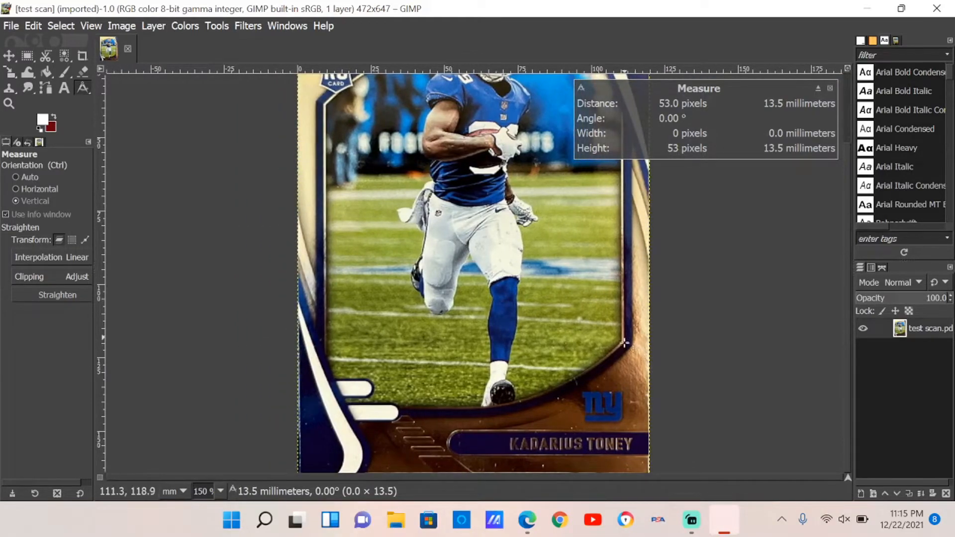
{"action": "scroll", "coordinate": [418, 406], "scroll_direction": "up", "scroll_amount": 4}
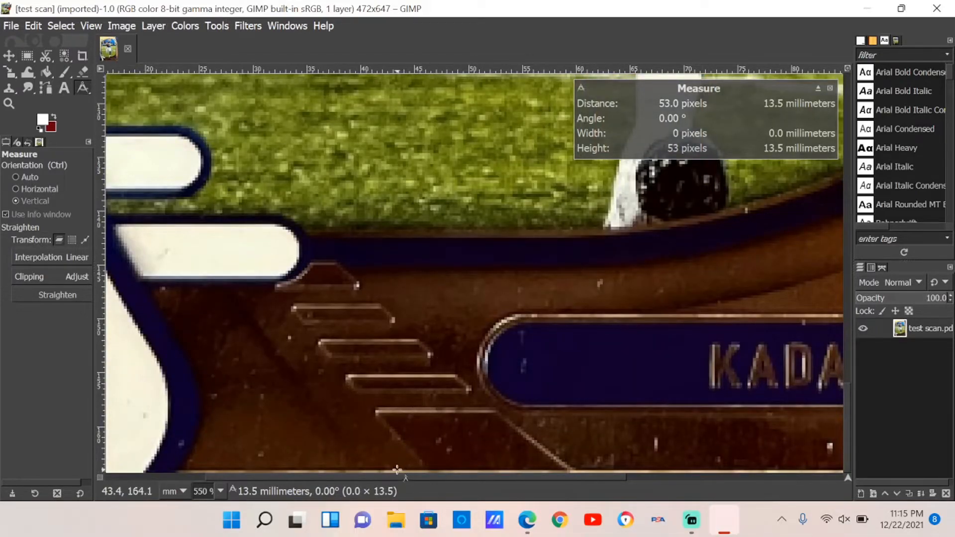
{"action": "left_click_drag", "start_coordinate": [401, 470], "coordinate": [400, 237]}
- Refine both endpoints of the bottom border measurement at higher zoom, then zoom back out on the card
{"action": "scroll", "coordinate": [400, 271], "scroll_direction": "up", "scroll_amount": 5}
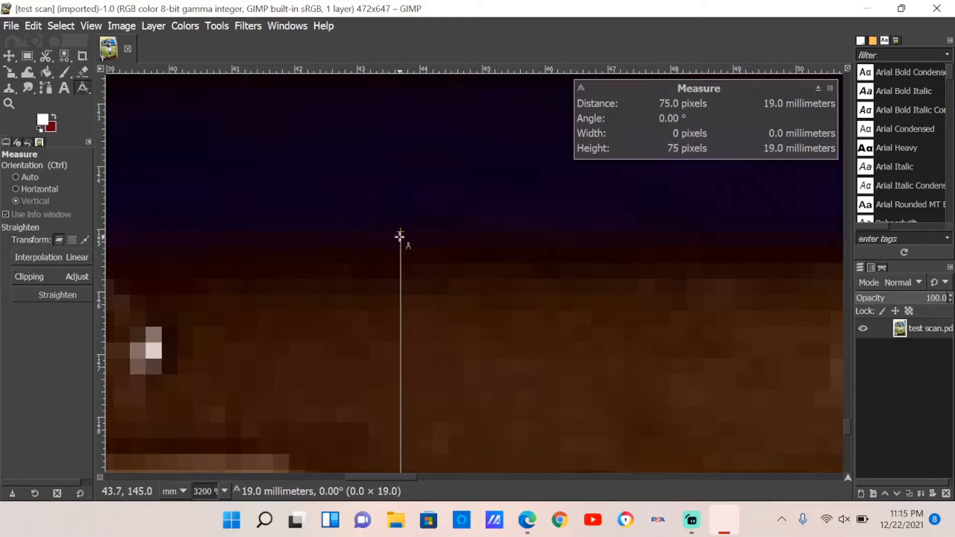
{"action": "scroll", "coordinate": [413, 274], "scroll_direction": "down", "scroll_amount": 10}
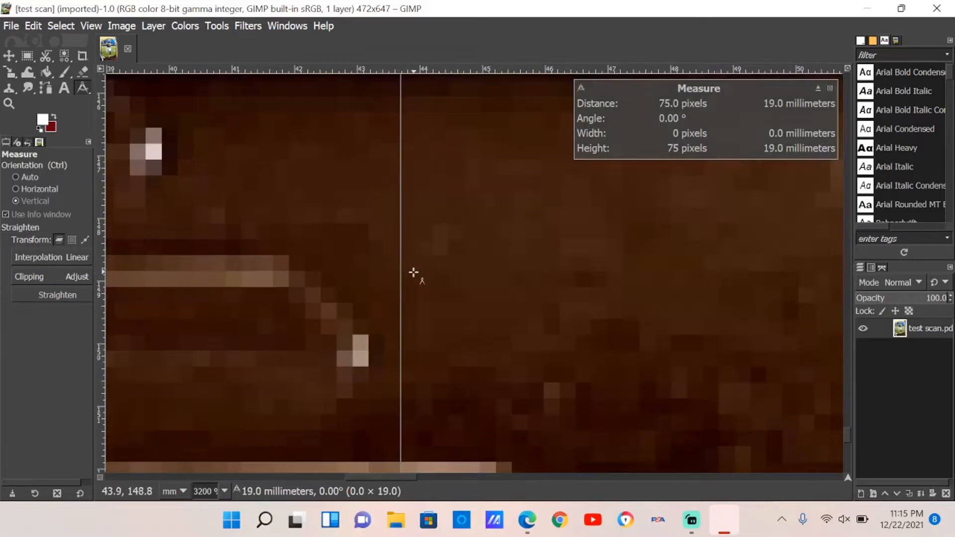
{"action": "scroll", "coordinate": [413, 274], "scroll_direction": "down", "scroll_amount": 4}
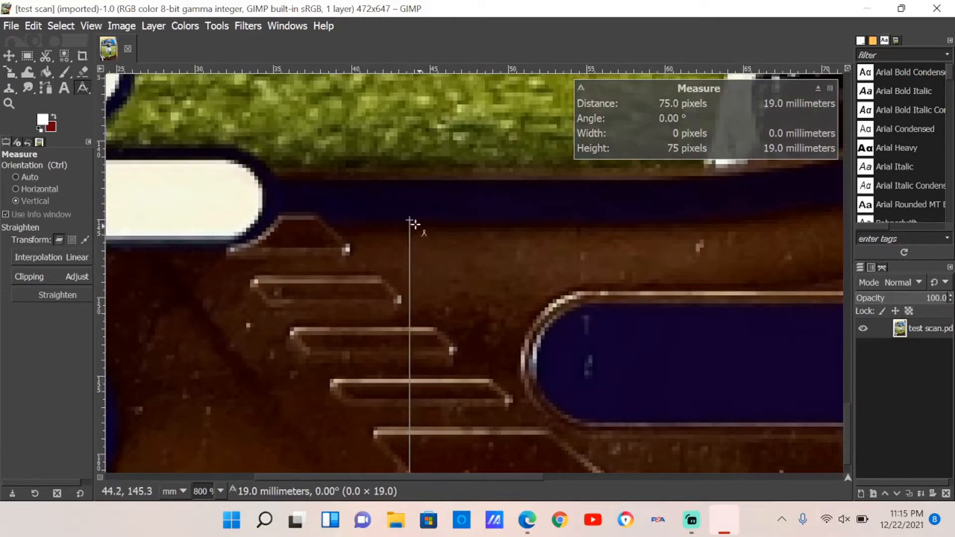
{"action": "left_click_drag", "start_coordinate": [409, 220], "coordinate": [411, 229]}
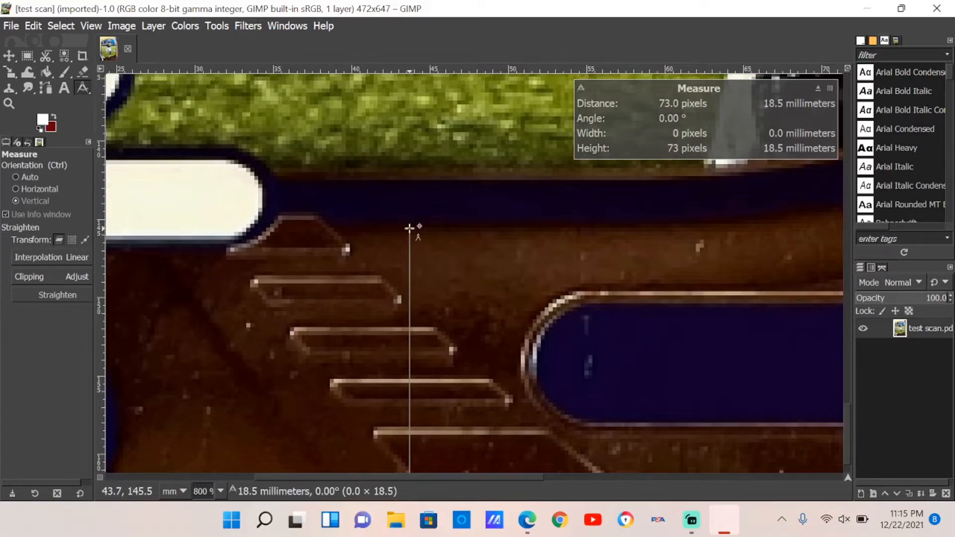
{"action": "scroll", "coordinate": [432, 262], "scroll_direction": "down", "scroll_amount": 1}
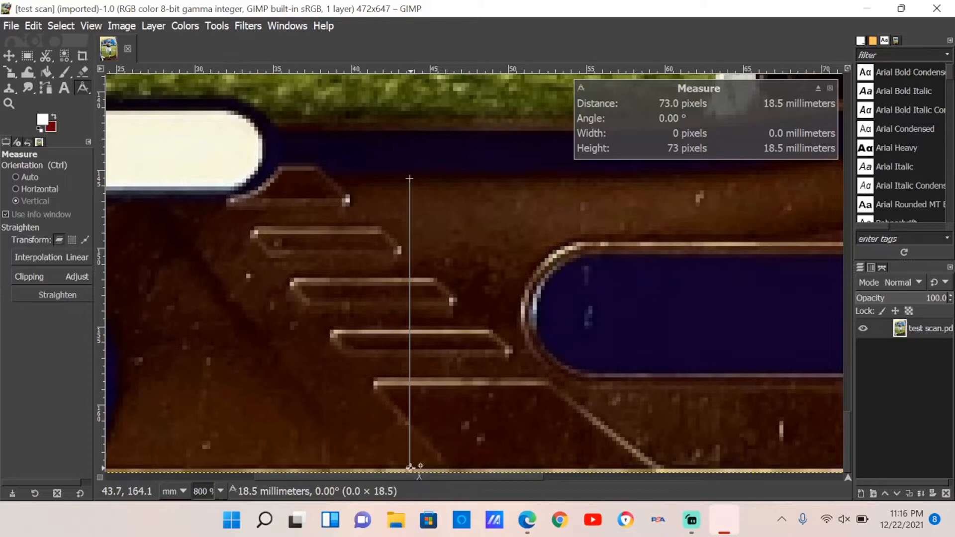
{"action": "mouse_move", "coordinate": [409, 466]}
{"action": "left_mouse_down"}
{"action": "mouse_move", "coordinate": [409, 455]}
{"action": "mouse_move", "coordinate": [409, 469]}
{"action": "left_mouse_up"}
{"action": "scroll", "coordinate": [396, 388], "scroll_direction": "up", "scroll_amount": 10}
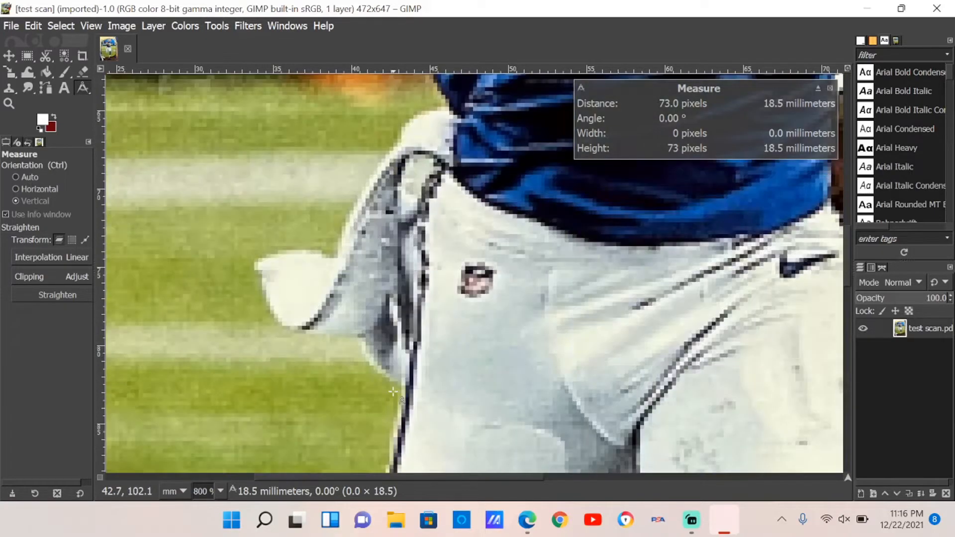
{"action": "scroll", "coordinate": [393, 392], "scroll_direction": "down", "scroll_amount": 6}
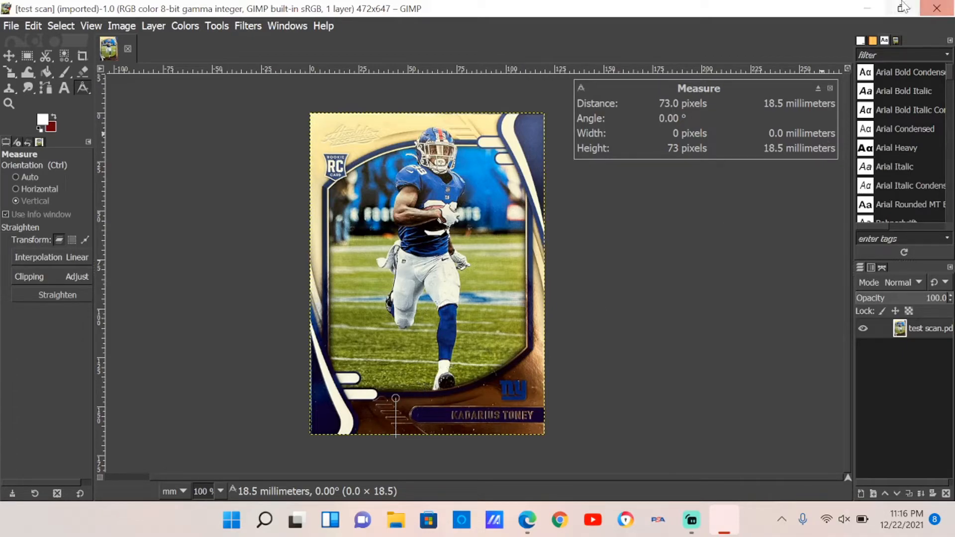
- Minimize GIMP, switch to the browser, and open the Centeringv2_0.xlsx centering spreadsheet from the bookmarks
{"action": "left_click", "coordinate": [868, 10]}
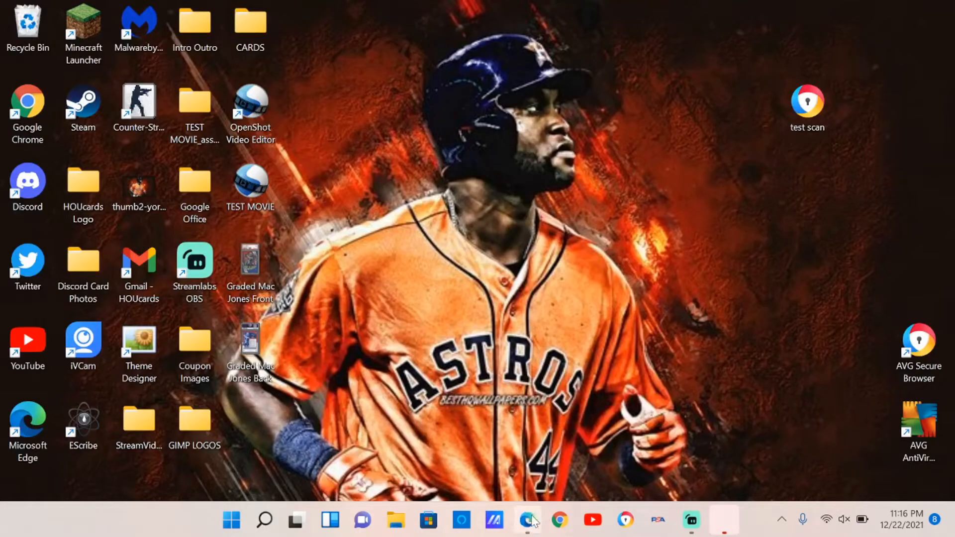
{"action": "left_click", "coordinate": [529, 521]}
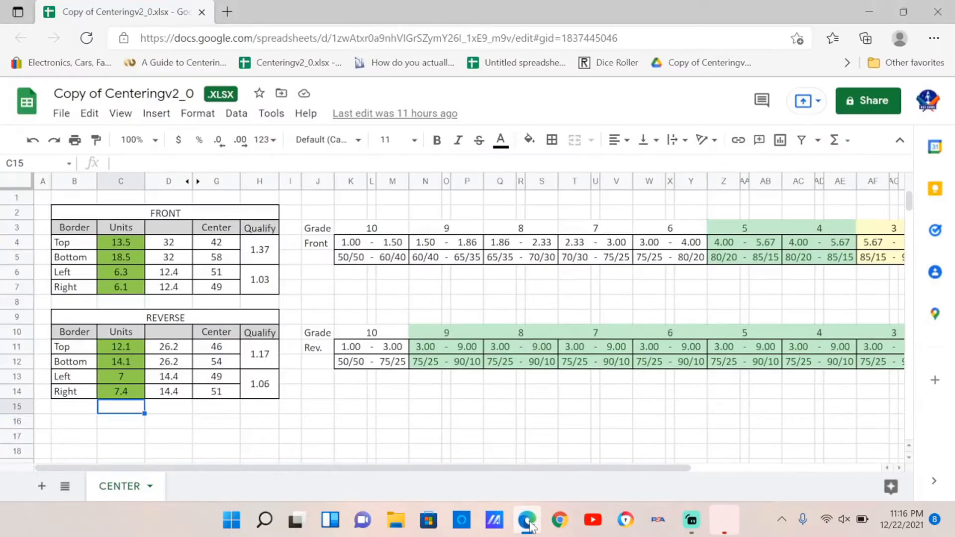
{"action": "left_click", "coordinate": [334, 65]}
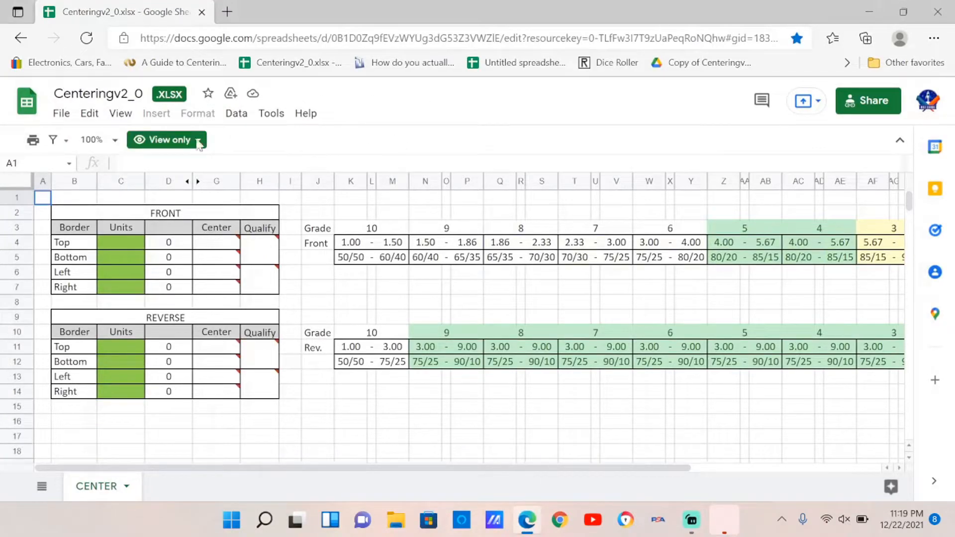
- Make a copy of Centeringv2_0 named Copy of Centeringv2_0.xlsx in My Drive, close the original's tab, and select the front Top cell
{"action": "left_click", "coordinate": [62, 113]}
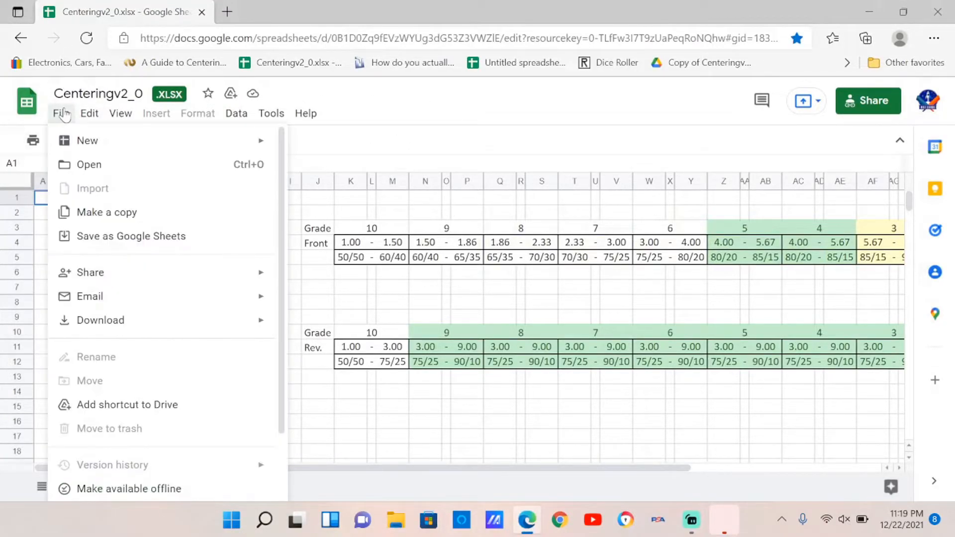
{"action": "left_click", "coordinate": [83, 212]}
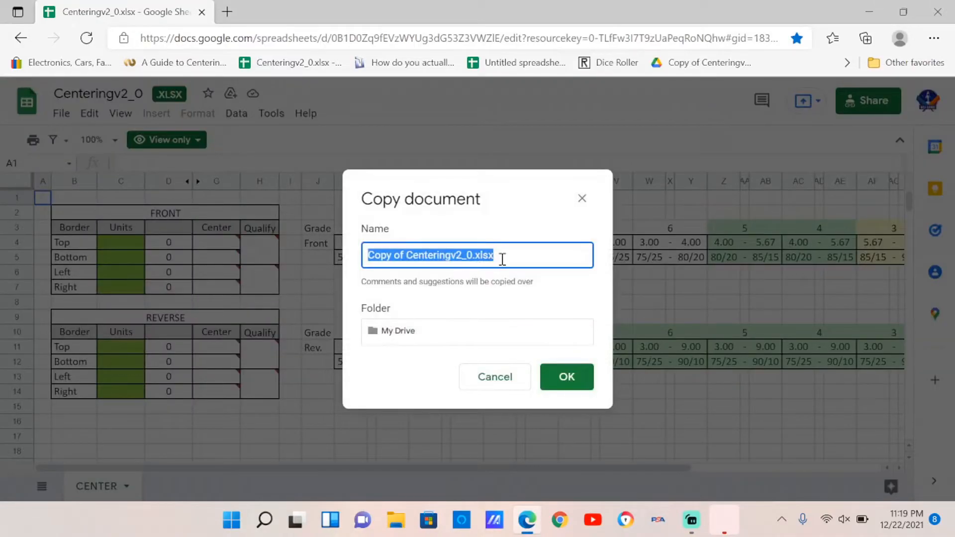
{"action": "left_click", "coordinate": [551, 377]}
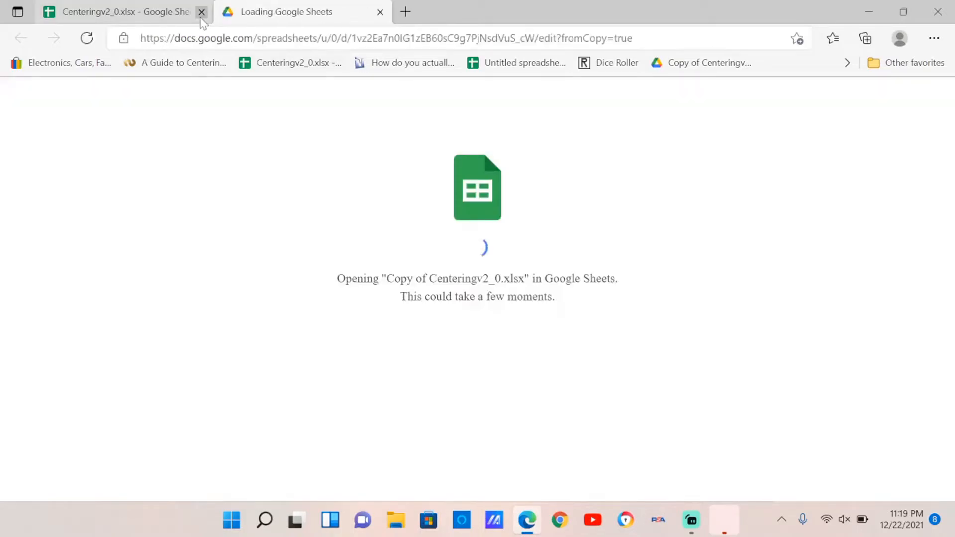
{"action": "left_click", "coordinate": [201, 12]}
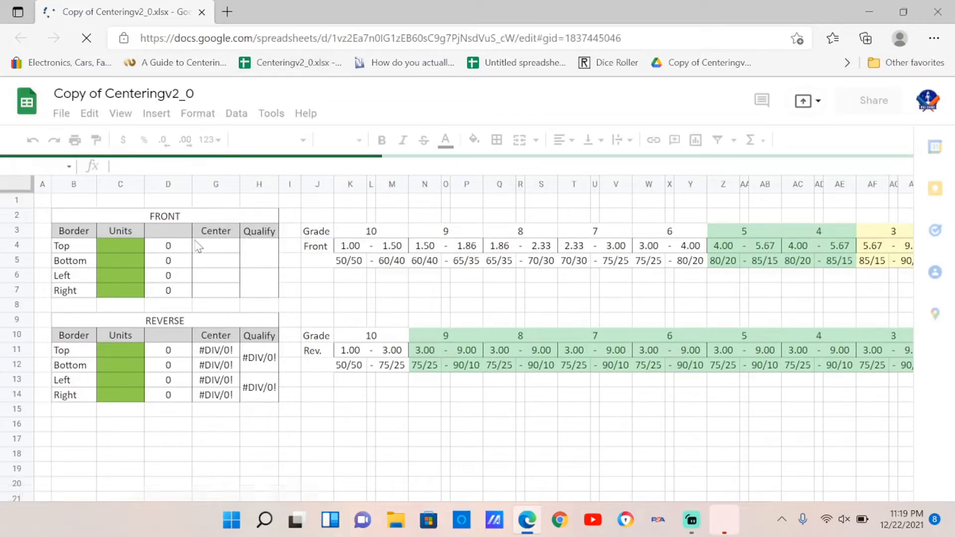
{"action": "left_click", "coordinate": [172, 242]}
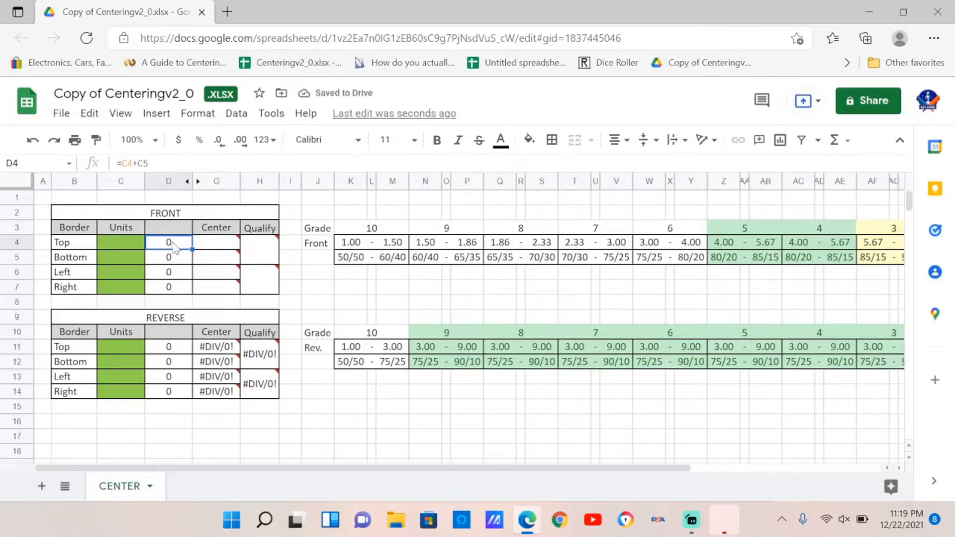
- Enter the front border measurements: Top 13.5, Bottom 18.5, Left 6.3, Right 6.1
{"action": "left_click", "coordinate": [122, 243]}
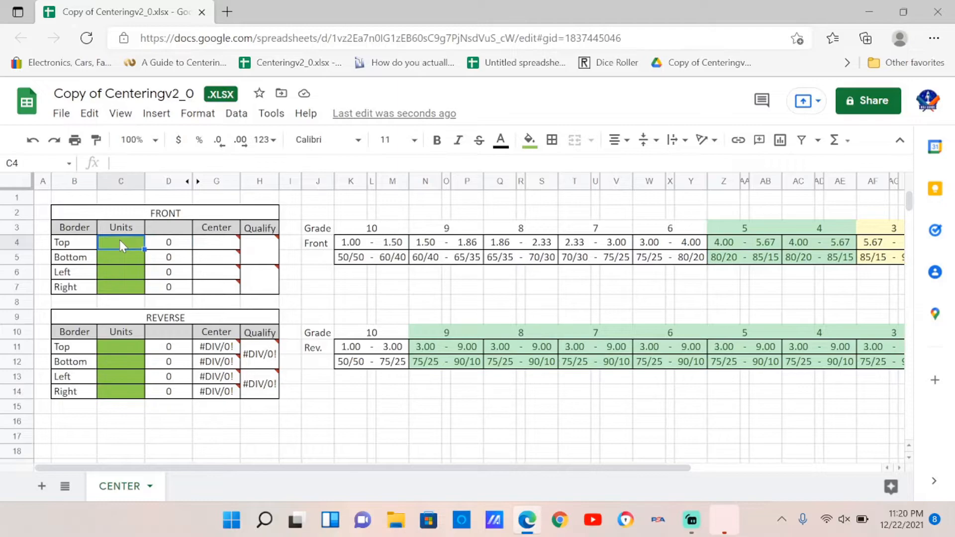
{"action": "type", "text": "13.5"}
{"action": "left_click", "coordinate": [124, 257]}
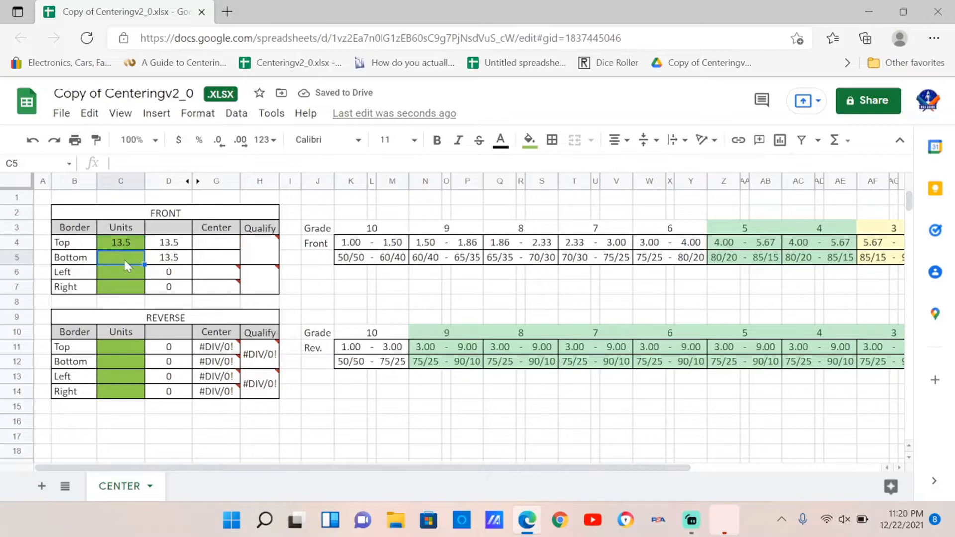
{"action": "type", "text": "18.5"}
{"action": "key", "text": "Return"}
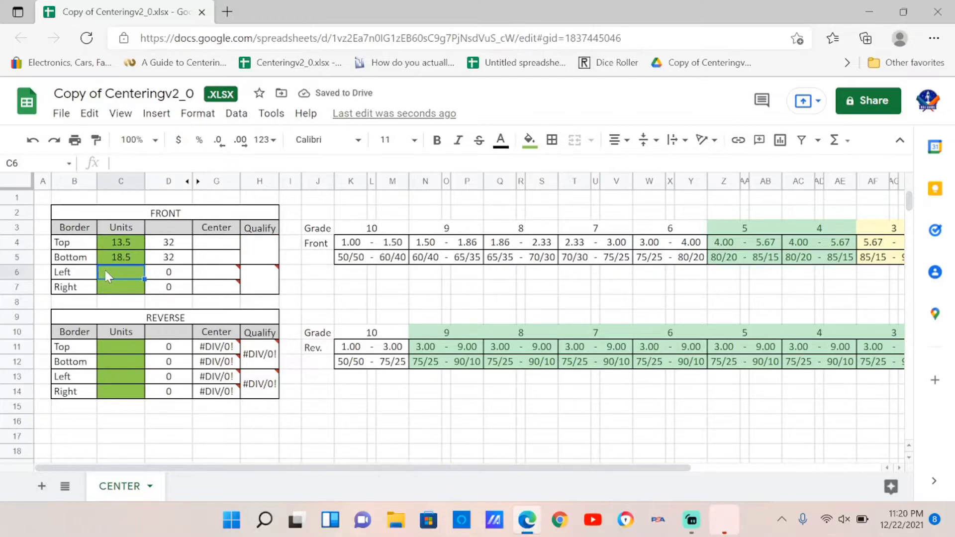
{"action": "type", "text": "6.3"}
{"action": "left_click", "coordinate": [113, 290]}
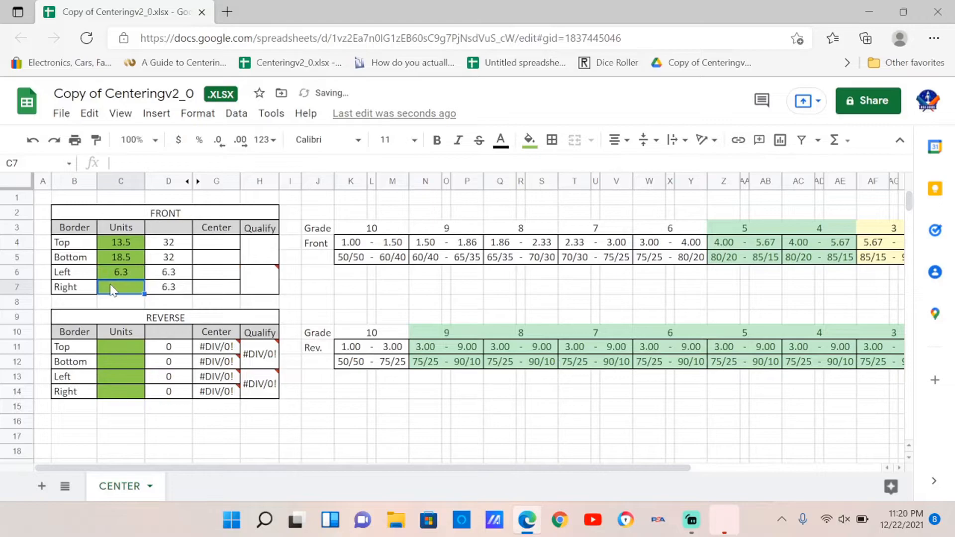
{"action": "type", "text": "6.1"}
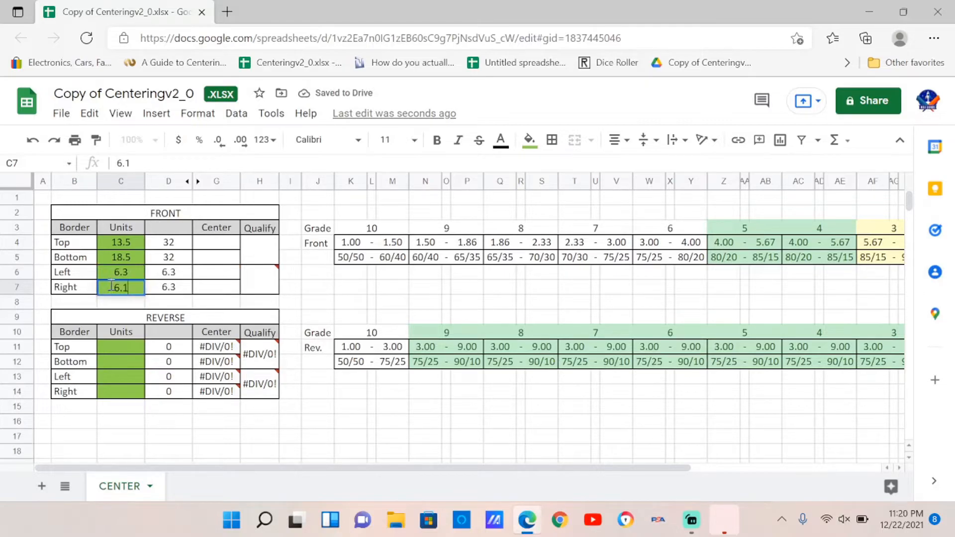
- Enter the reverse border measurements: Top 13.3, Bottom 18.1, Left 6.2, Right 6.0
{"action": "left_click", "coordinate": [127, 347]}
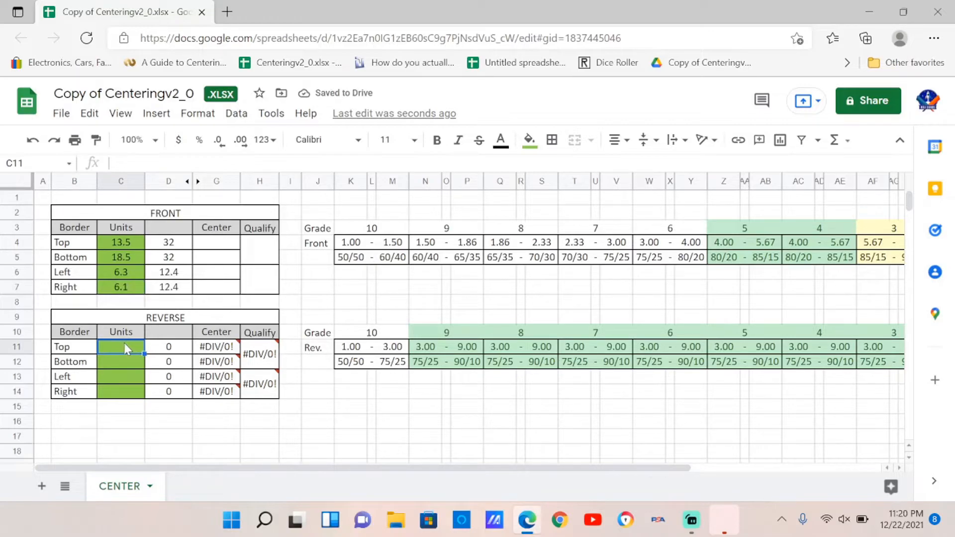
{"action": "type", "text": "13.3"}
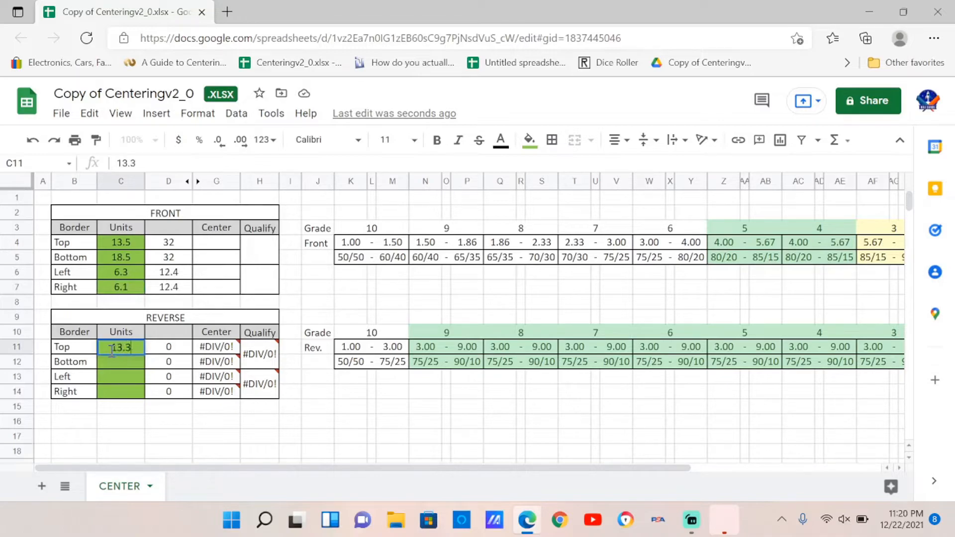
{"action": "left_click", "coordinate": [112, 363]}
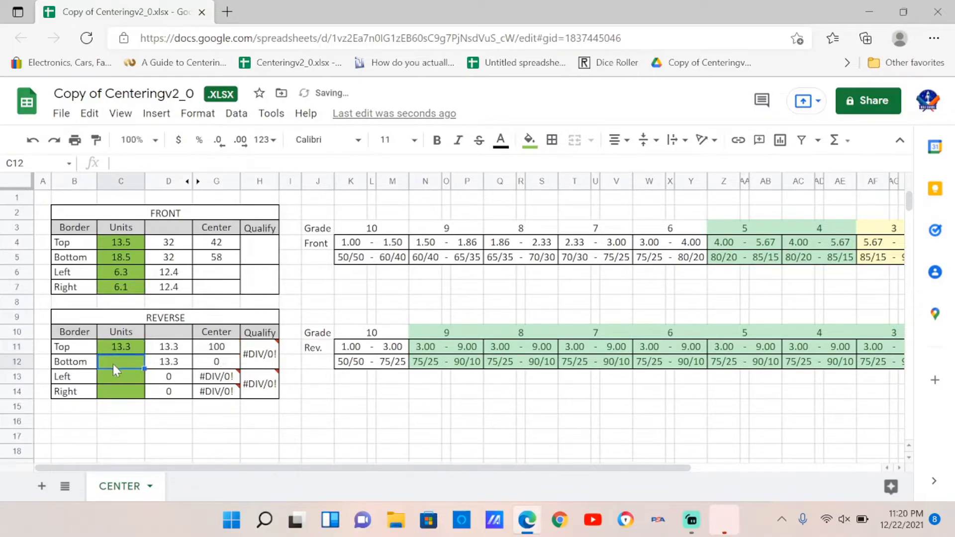
{"action": "type", "text": "18.1"}
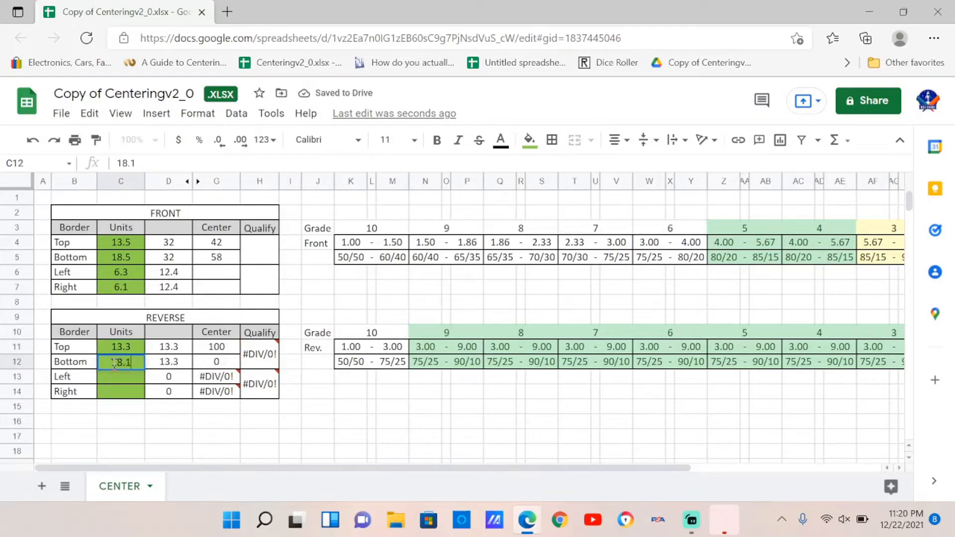
{"action": "left_click", "coordinate": [108, 376]}
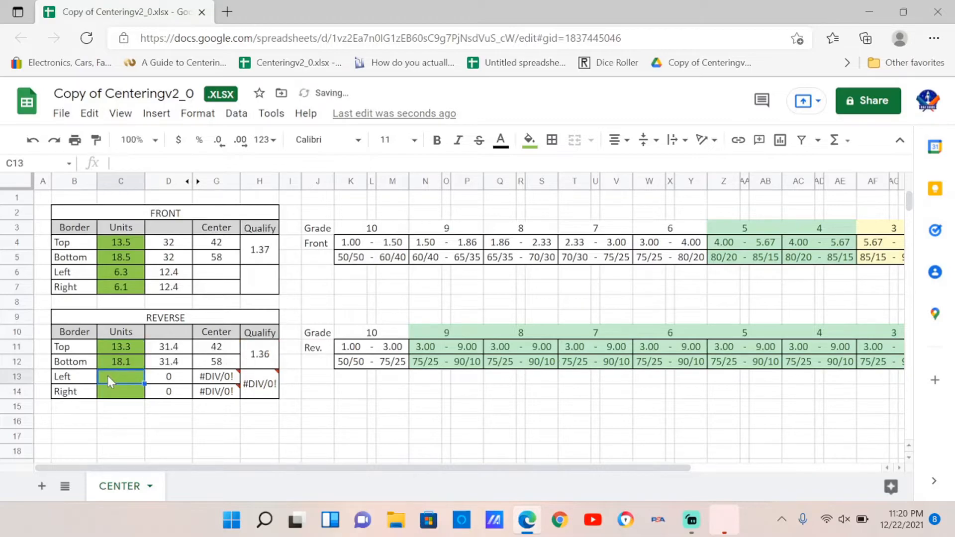
{"action": "type", "text": "6.2"}
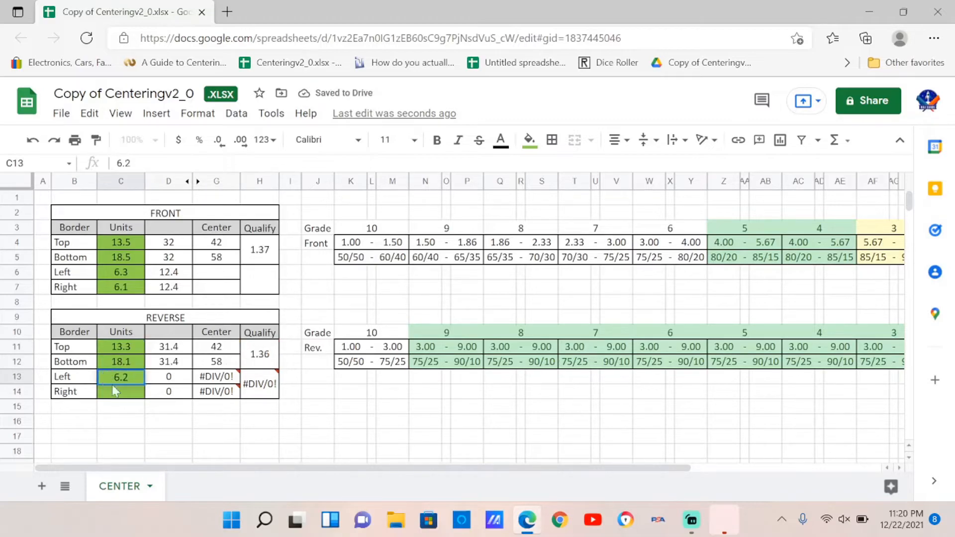
{"action": "left_click", "coordinate": [115, 393]}
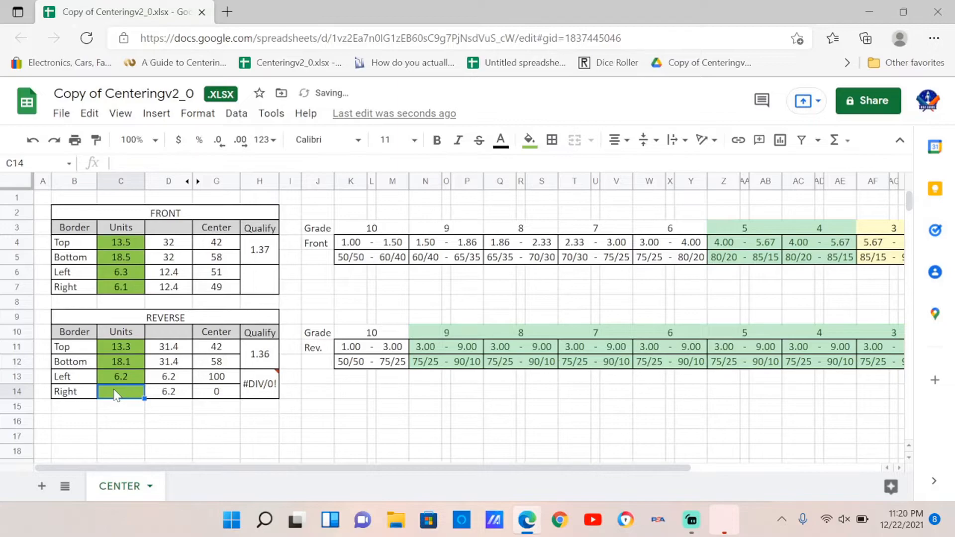
{"action": "type", "text": "6"}
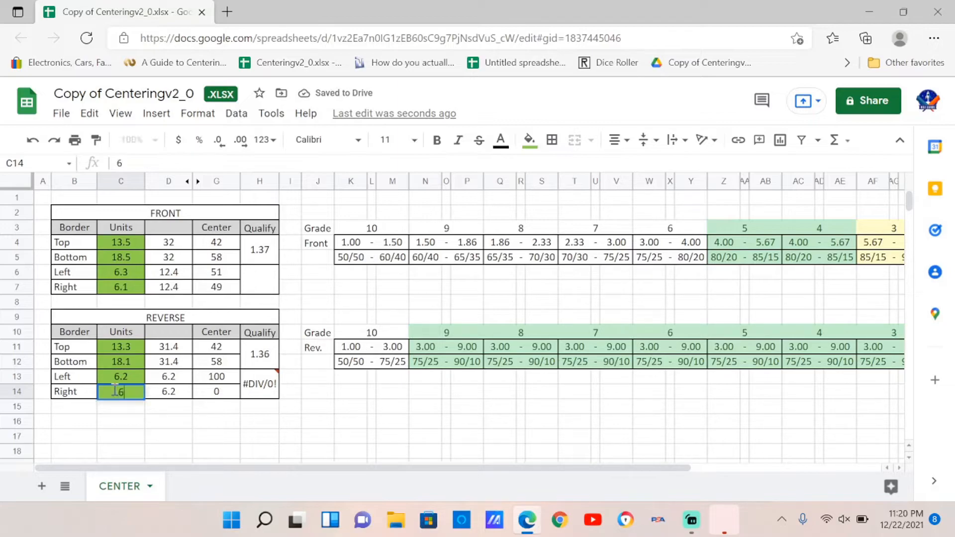
{"action": "type", "text": ".0"}
{"action": "left_click", "coordinate": [134, 411]}
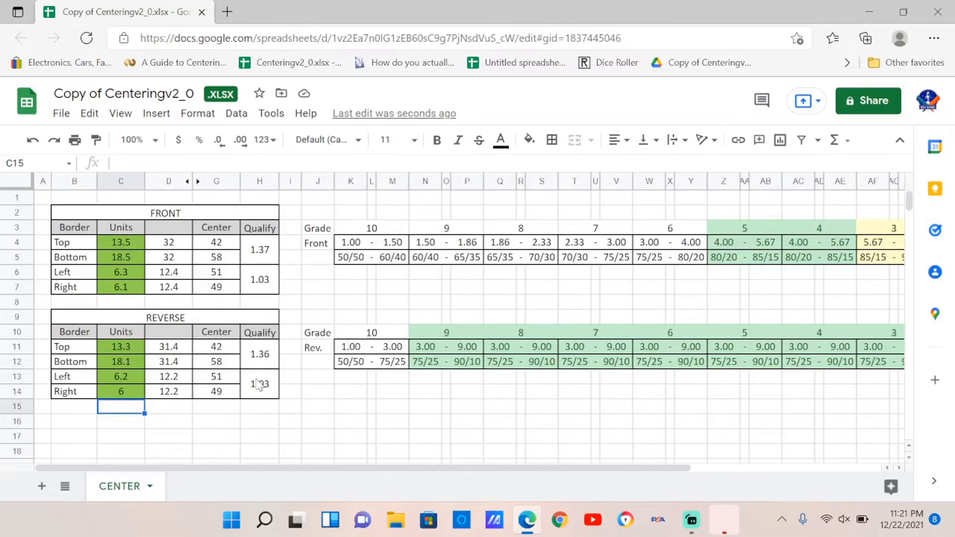
- Inspect the reverse Qualify formula and the grade table's centering range cells for reverse and front
{"action": "left_click", "coordinate": [259, 362]}
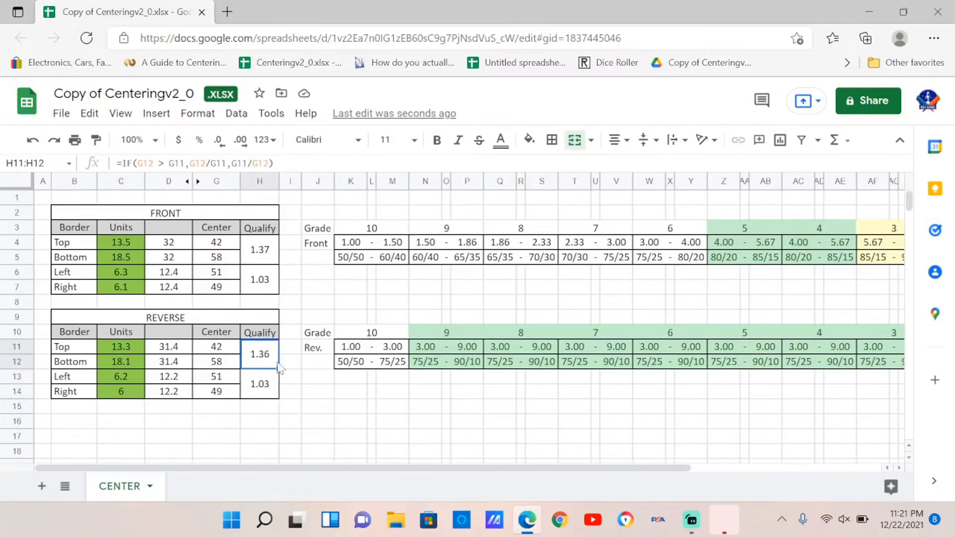
{"action": "left_click", "coordinate": [357, 348]}
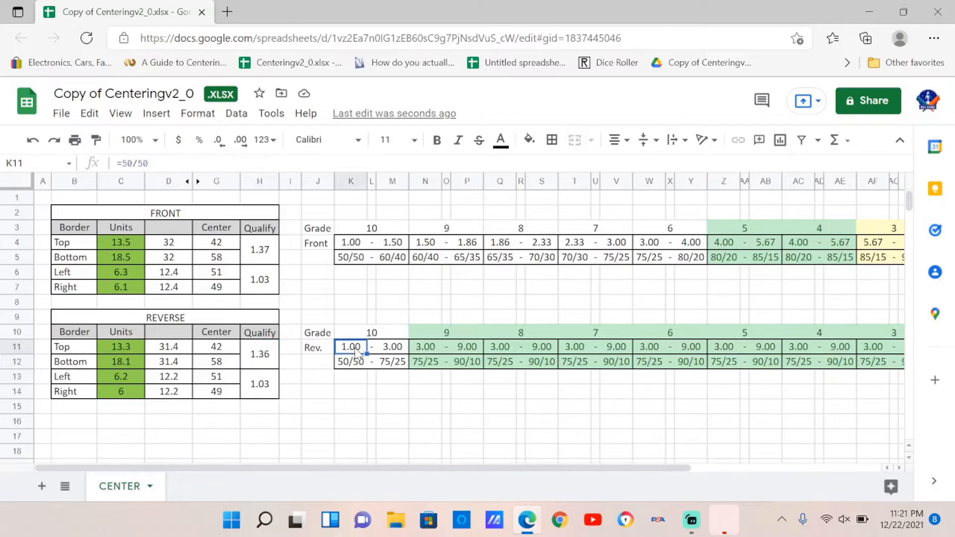
{"action": "left_click", "coordinate": [397, 352]}
{"action": "left_click", "coordinate": [354, 245]}
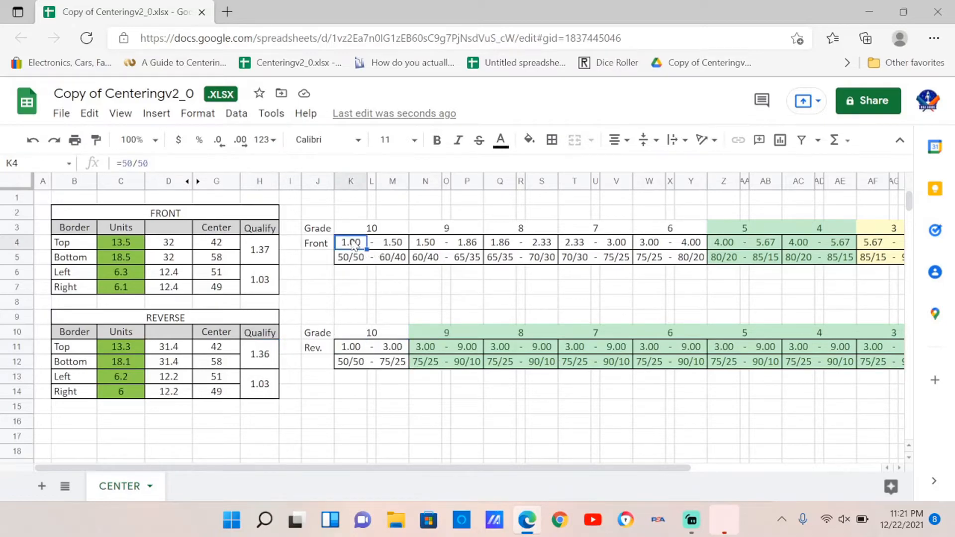
{"action": "left_click", "coordinate": [392, 247]}
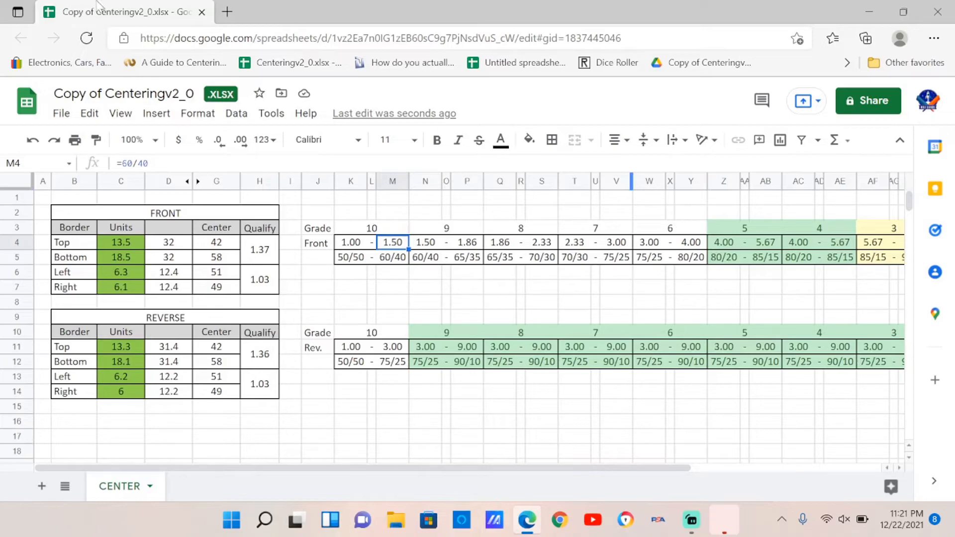
- Open a new browser tab and search the web for loupe
{"action": "left_click", "coordinate": [226, 11]}
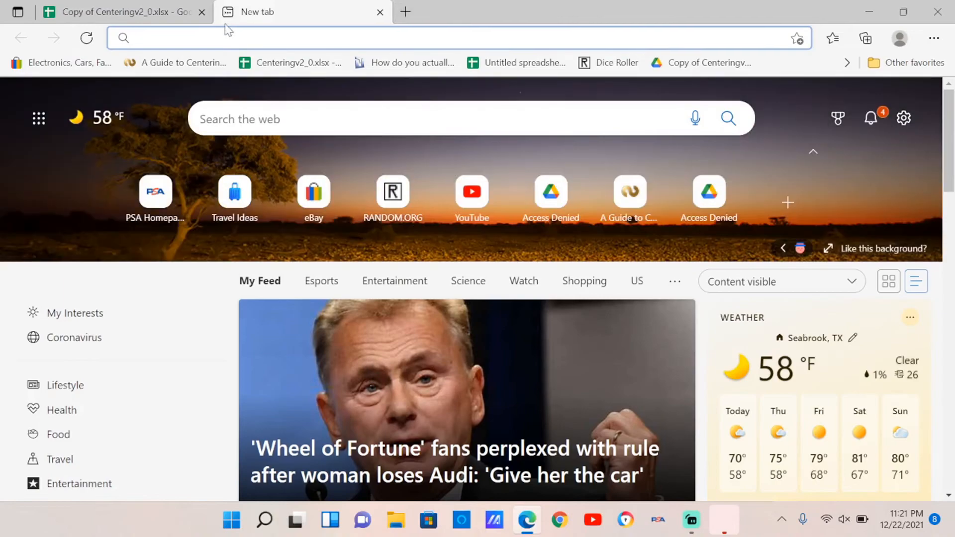
{"action": "type", "text": "loupe"}
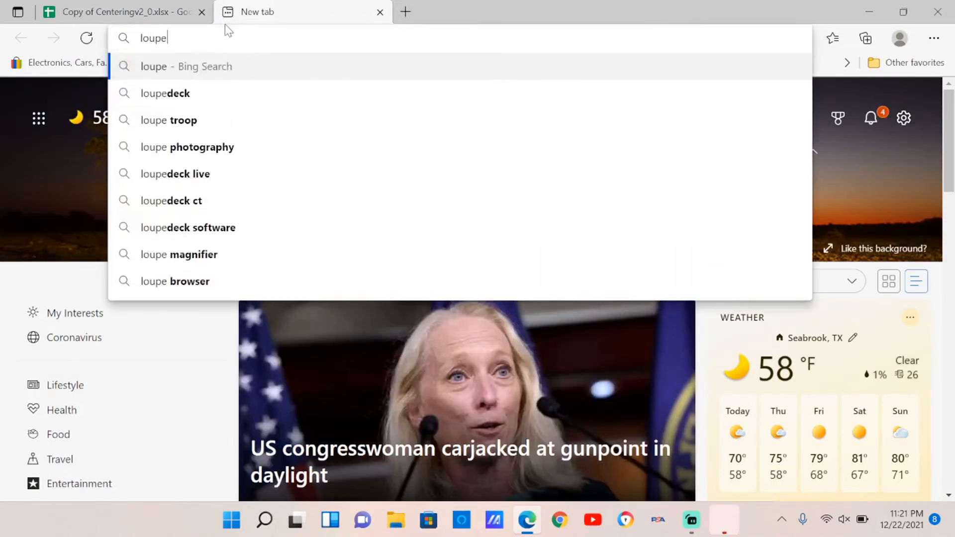
{"action": "key", "text": "Return"}
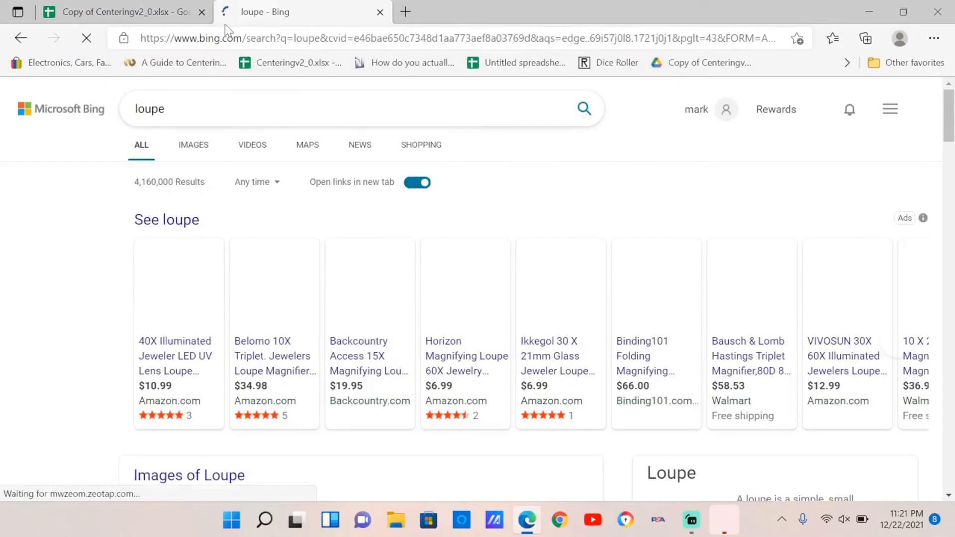
{"action": "scroll", "coordinate": [477, 306], "scroll_direction": "down", "scroll_amount": 2}
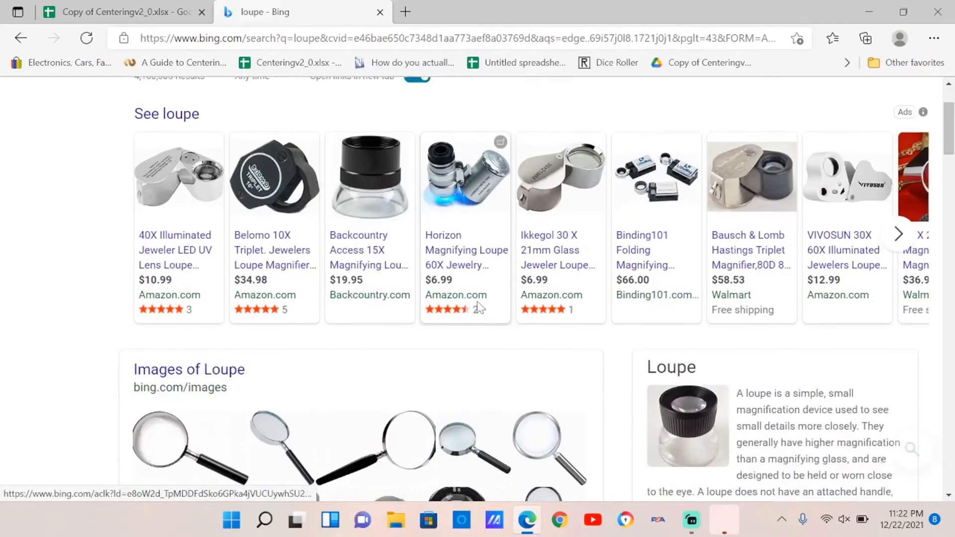
{"action": "scroll", "coordinate": [477, 311], "scroll_direction": "up", "scroll_amount": 2}
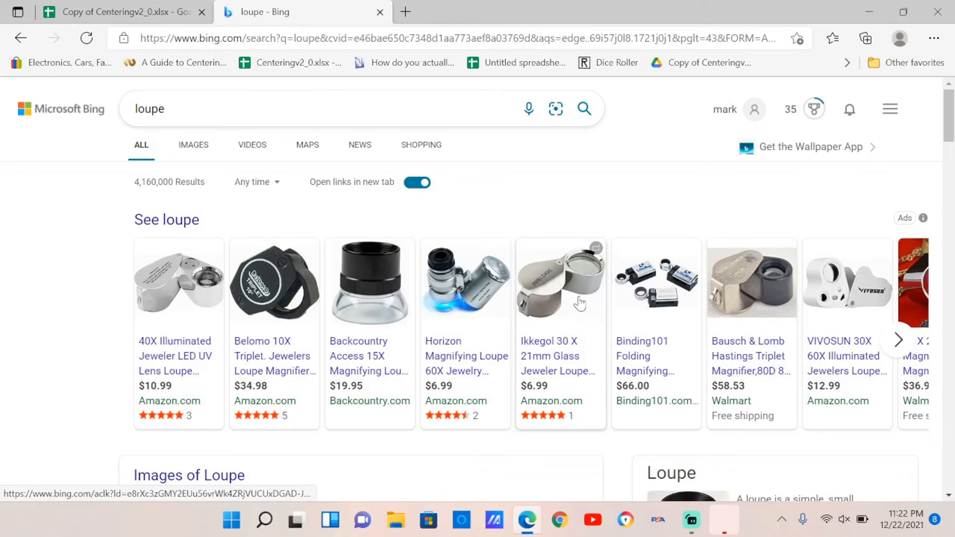
- Browse Amazon product pages for the Ikkegol and JARLINK jeweler loupes
{"action": "left_click", "coordinate": [580, 303]}
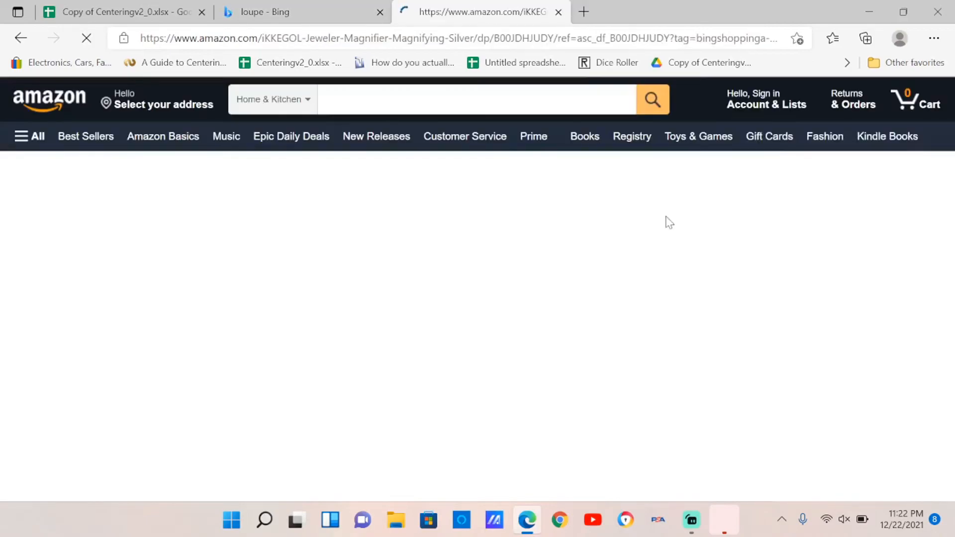
{"action": "scroll", "coordinate": [612, 243], "scroll_direction": "down", "scroll_amount": 5}
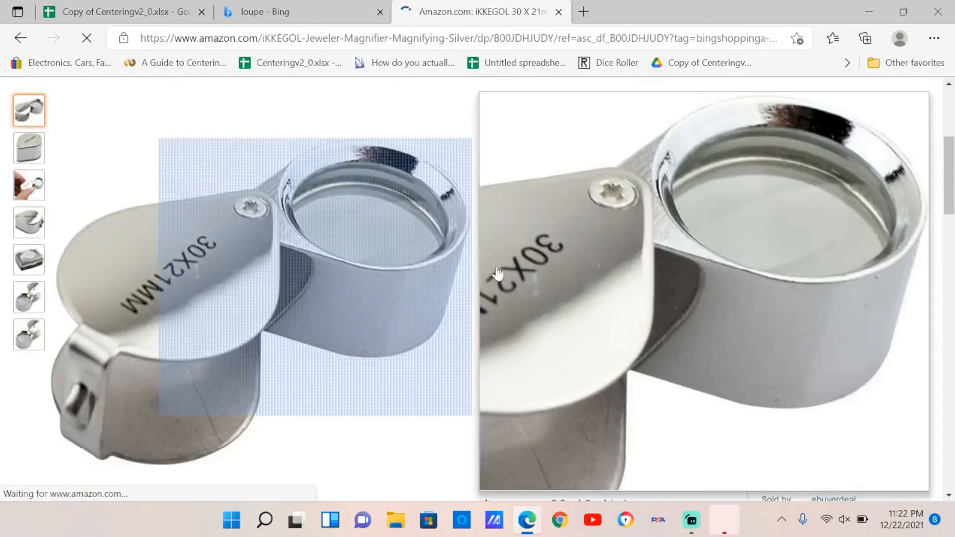
{"action": "scroll", "coordinate": [498, 273], "scroll_direction": "up", "scroll_amount": 1}
{"action": "scroll", "coordinate": [431, 239], "scroll_direction": "up", "scroll_amount": 3}
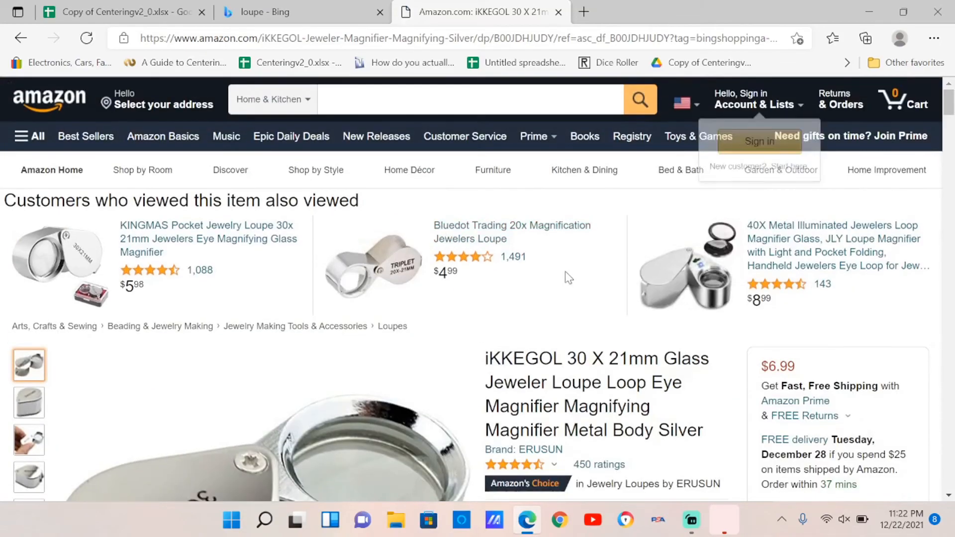
{"action": "scroll", "coordinate": [107, 256], "scroll_direction": "down", "scroll_amount": 5}
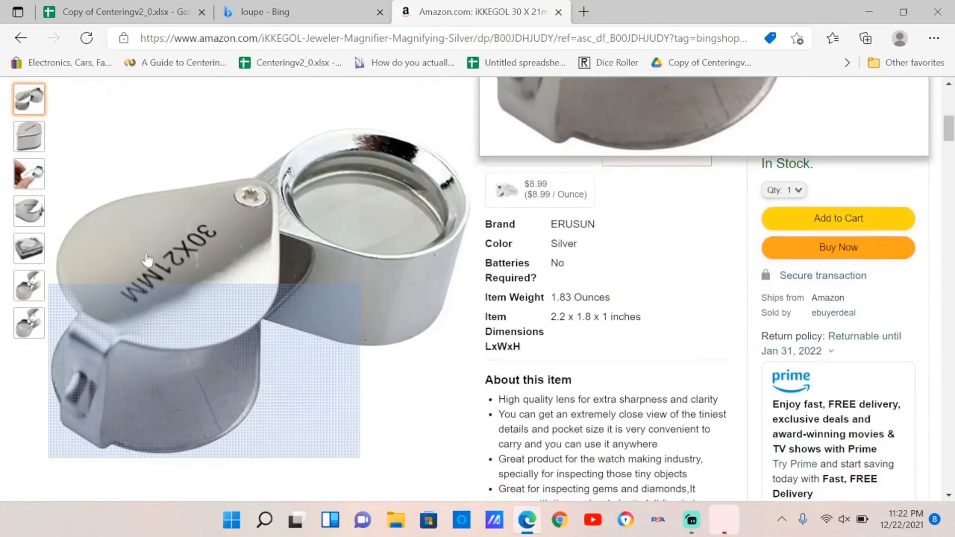
{"action": "scroll", "coordinate": [411, 326], "scroll_direction": "down", "scroll_amount": 10}
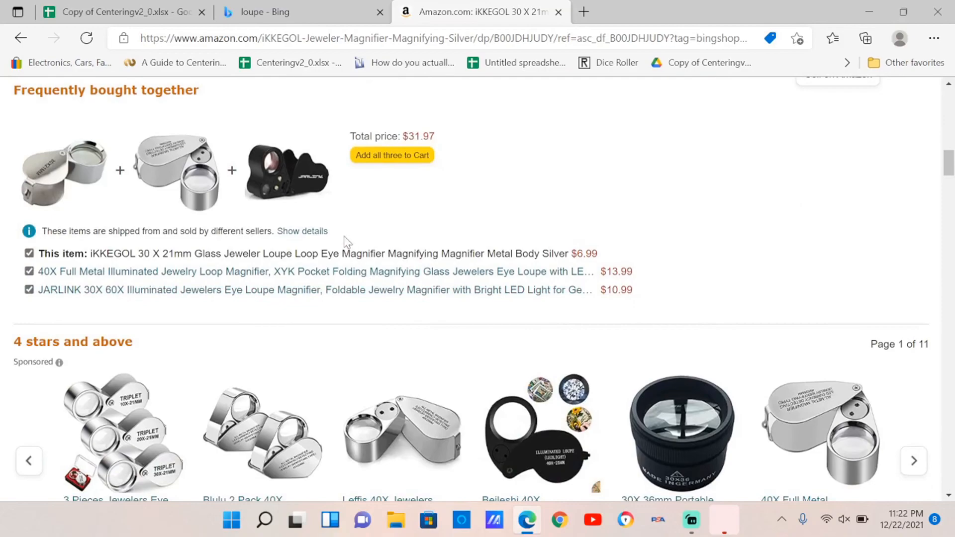
{"action": "left_click", "coordinate": [271, 169]}
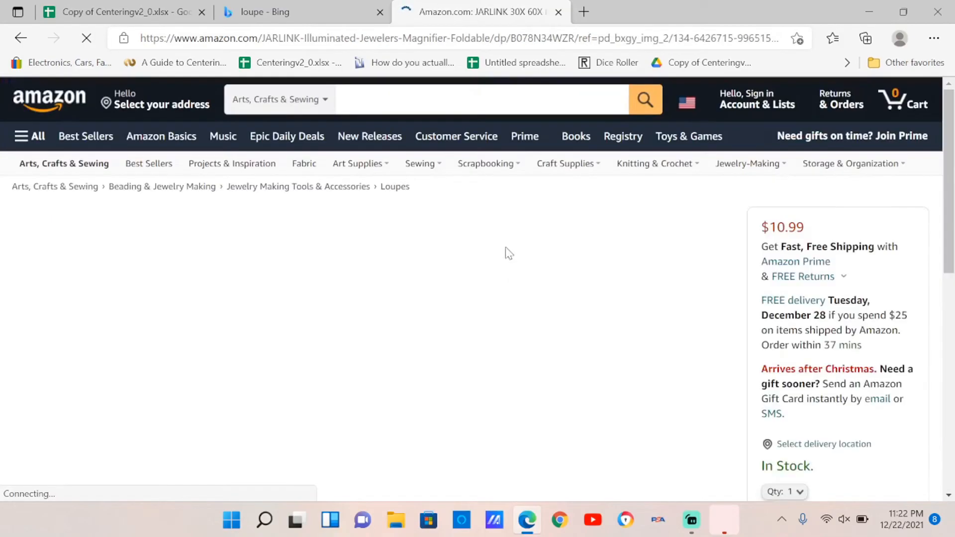
{"action": "scroll", "coordinate": [199, 268], "scroll_direction": "down", "scroll_amount": 3}
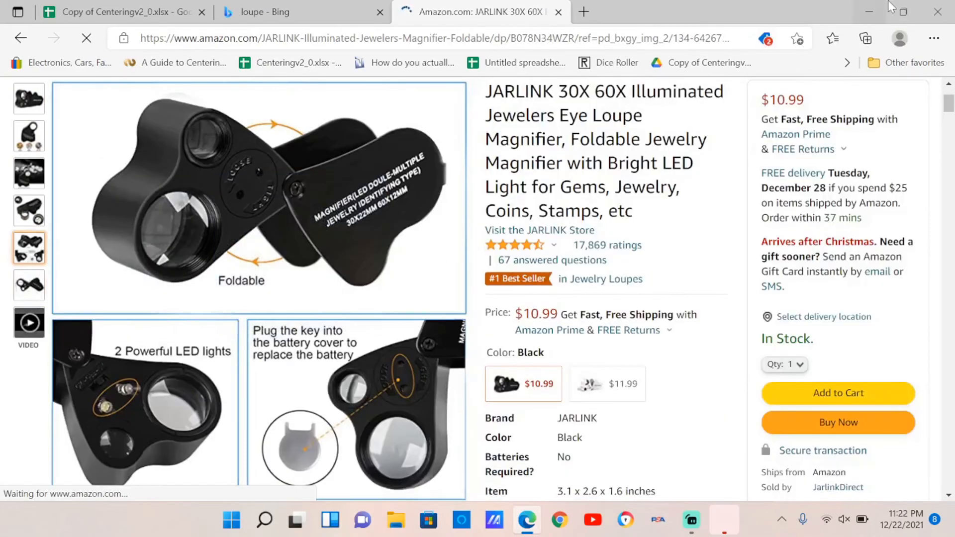
- Minimize the browser, return to GIMP, and close the Measure info window
{"action": "left_click", "coordinate": [879, 8]}
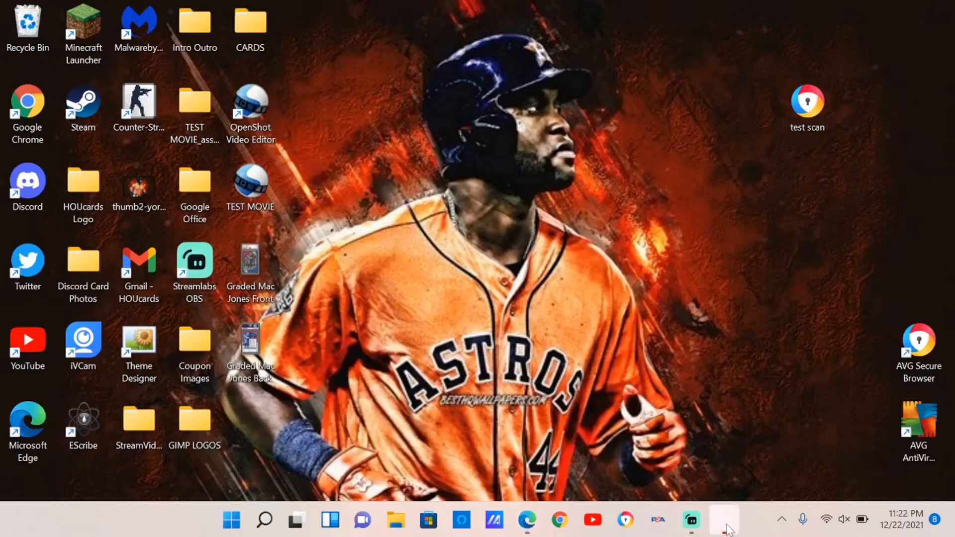
{"action": "left_click", "coordinate": [724, 522]}
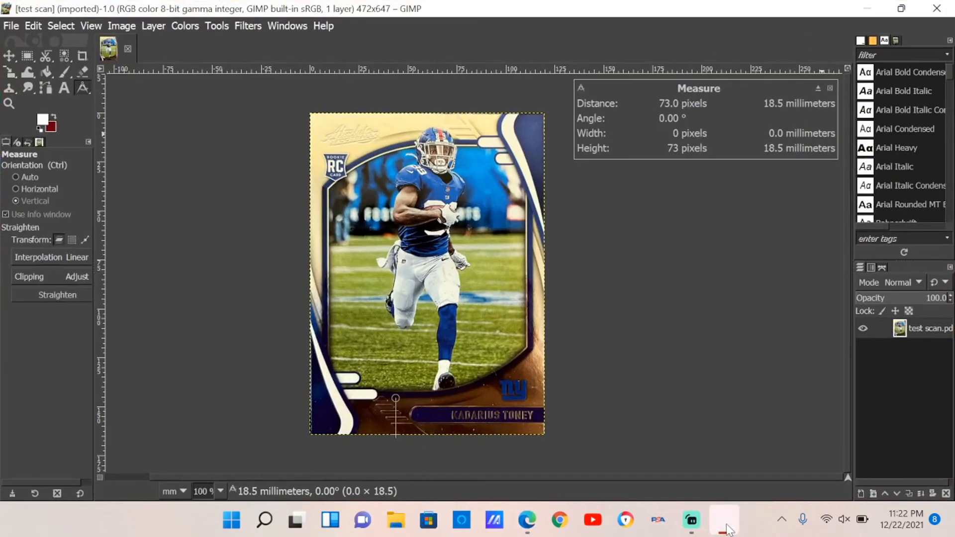
{"action": "left_click", "coordinate": [830, 88]}
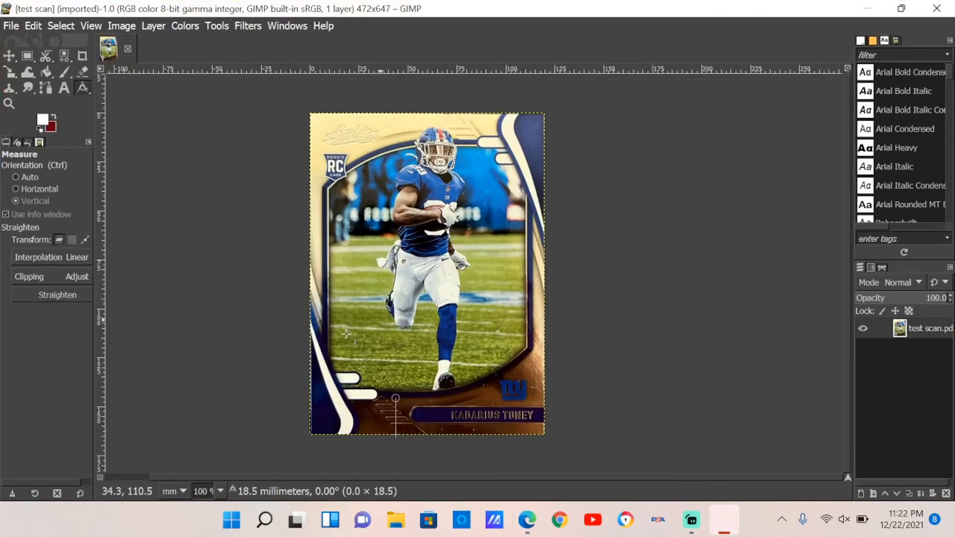
- Zoom and pan around the card's borders in GIMP to examine the edges
{"action": "scroll", "coordinate": [347, 334], "scroll_direction": "up", "scroll_amount": 6, "text": "ctrl"}
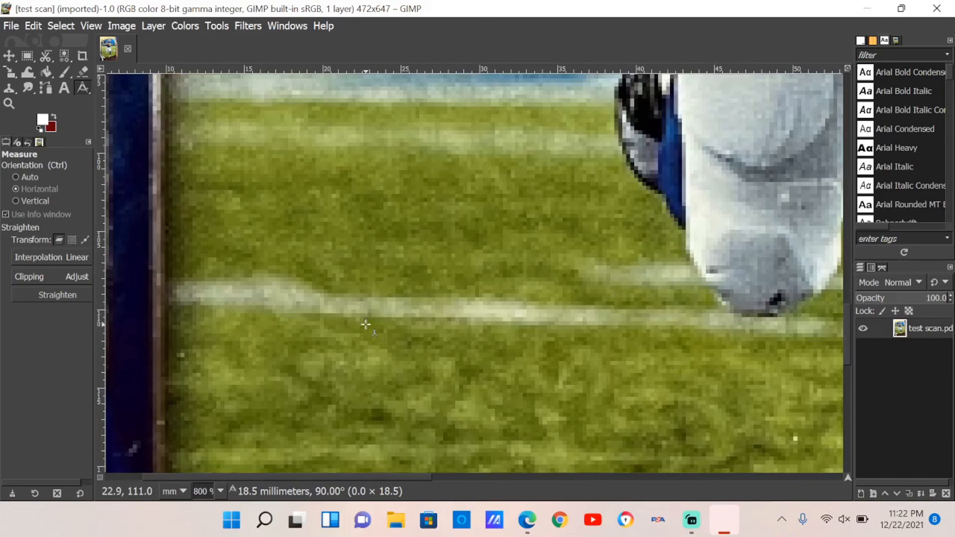
{"action": "left_click_drag", "start_coordinate": [378, 479], "coordinate": [288, 473]}
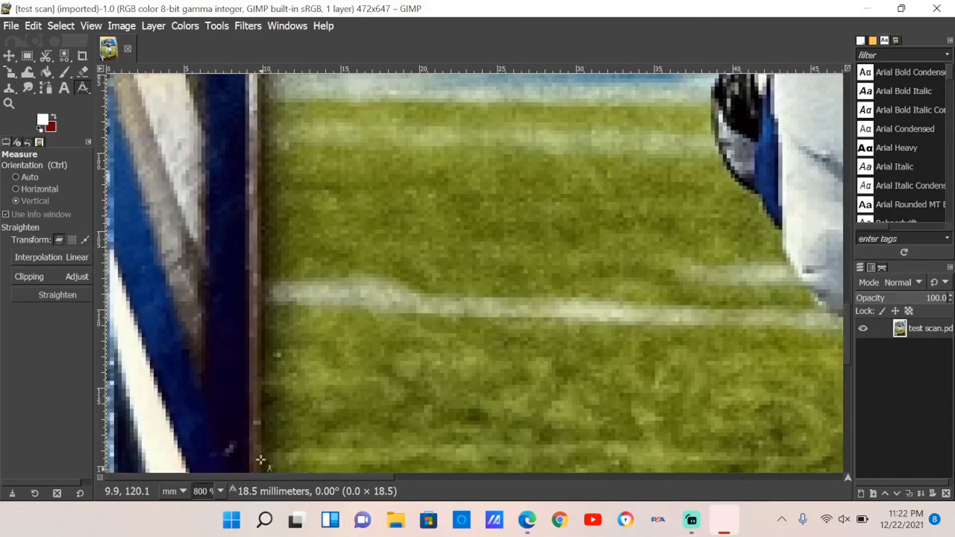
{"action": "scroll", "coordinate": [259, 383], "scroll_direction": "up", "scroll_amount": 5, "text": "ctrl"}
{"action": "scroll", "coordinate": [260, 384], "scroll_direction": "down", "scroll_amount": 9, "text": "ctrl"}
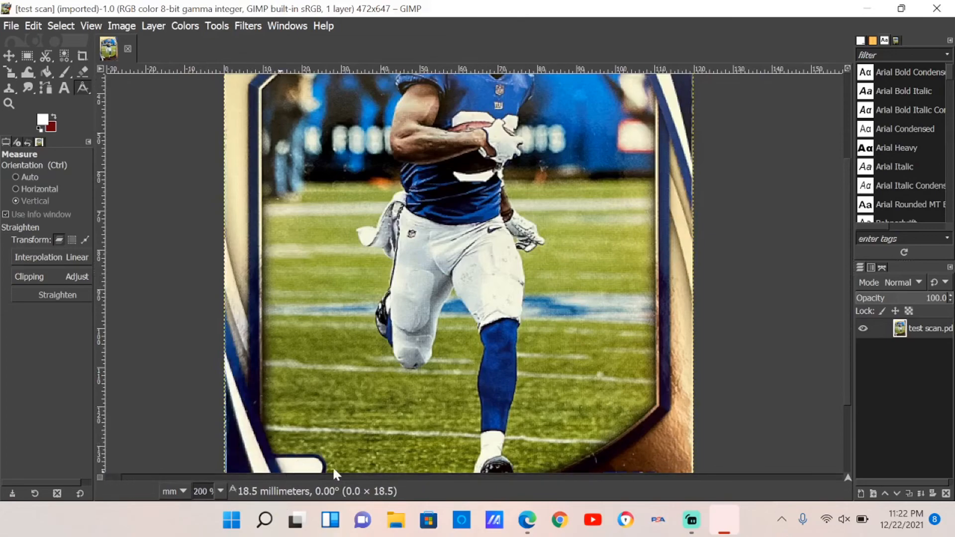
{"action": "scroll", "coordinate": [367, 411], "scroll_direction": "down", "scroll_amount": 3}
{"action": "scroll", "coordinate": [368, 411], "scroll_direction": "up", "scroll_amount": 6, "text": "ctrl"}
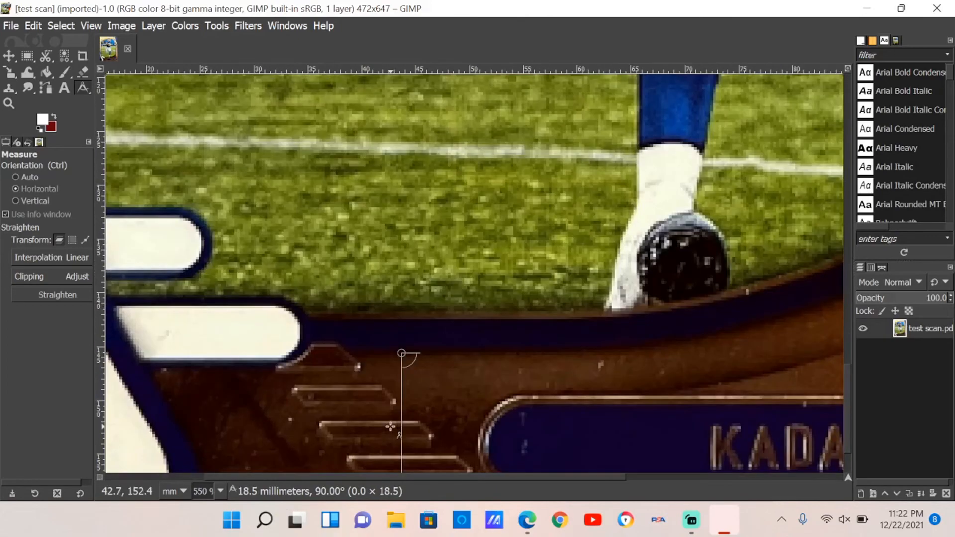
{"action": "scroll", "coordinate": [367, 309], "scroll_direction": "down", "scroll_amount": 3, "text": "ctrl"}
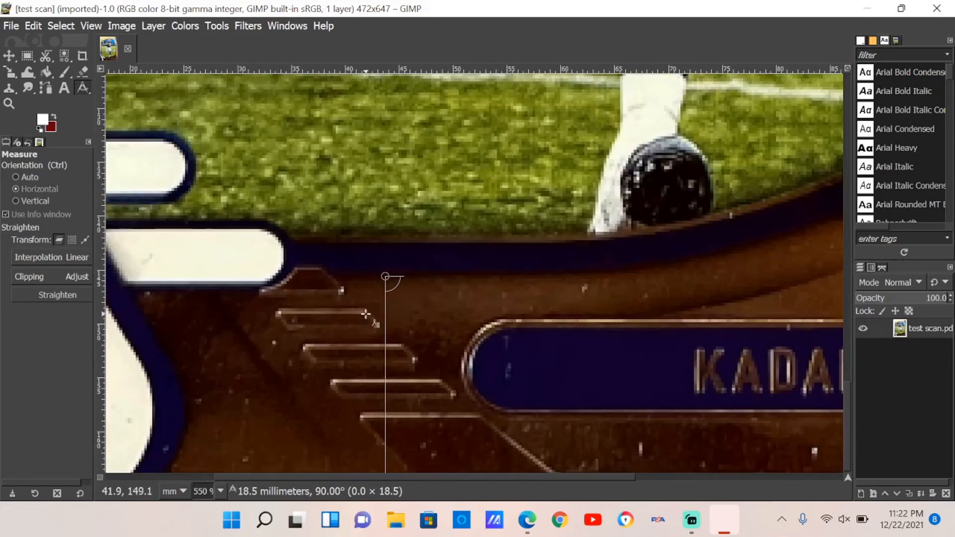
{"action": "left_click_drag", "start_coordinate": [422, 478], "coordinate": [671, 475]}
{"action": "scroll", "coordinate": [682, 424], "scroll_direction": "up", "scroll_amount": 5}
{"action": "scroll", "coordinate": [682, 424], "scroll_direction": "up", "scroll_amount": 10}
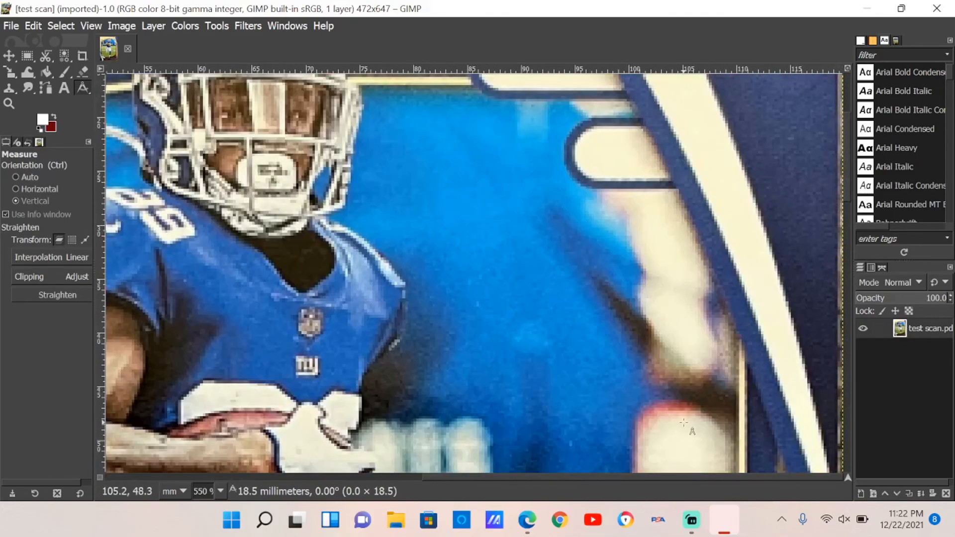